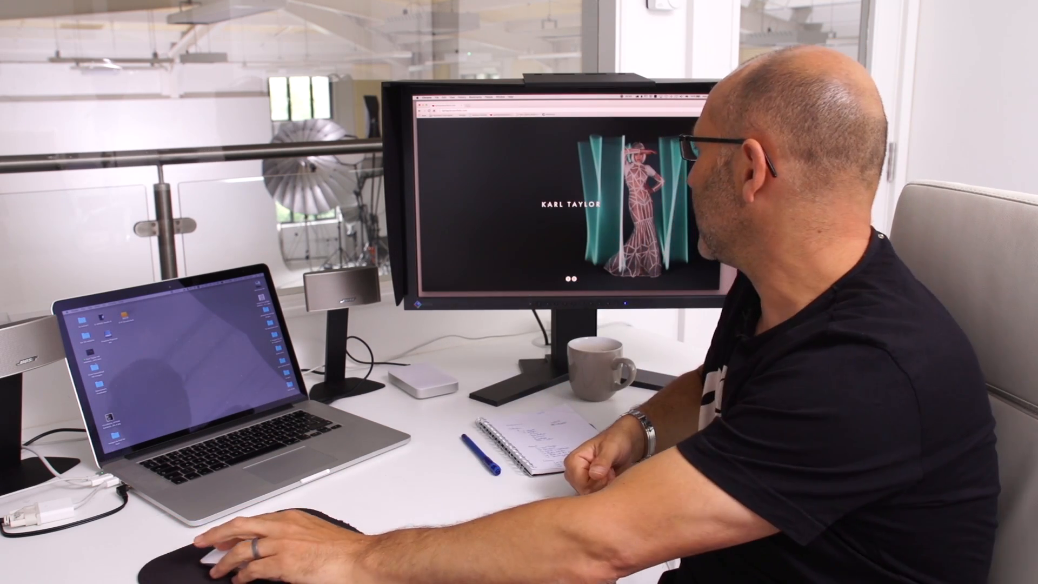
# - Enter the photographer's portfolio website and examine the images in the Objects gallery
pyautogui.click(570, 204)
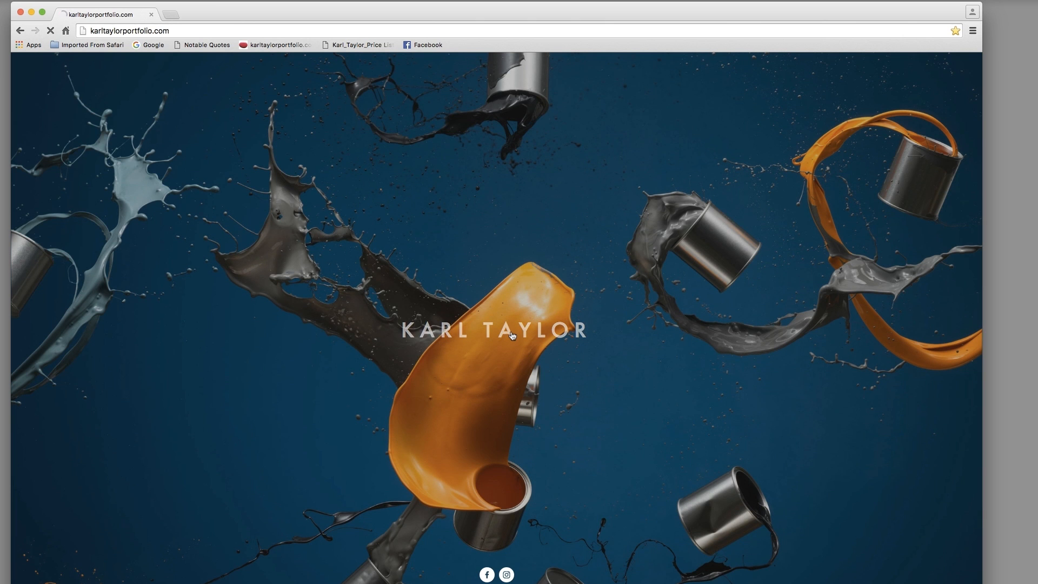
pyautogui.click(512, 336)
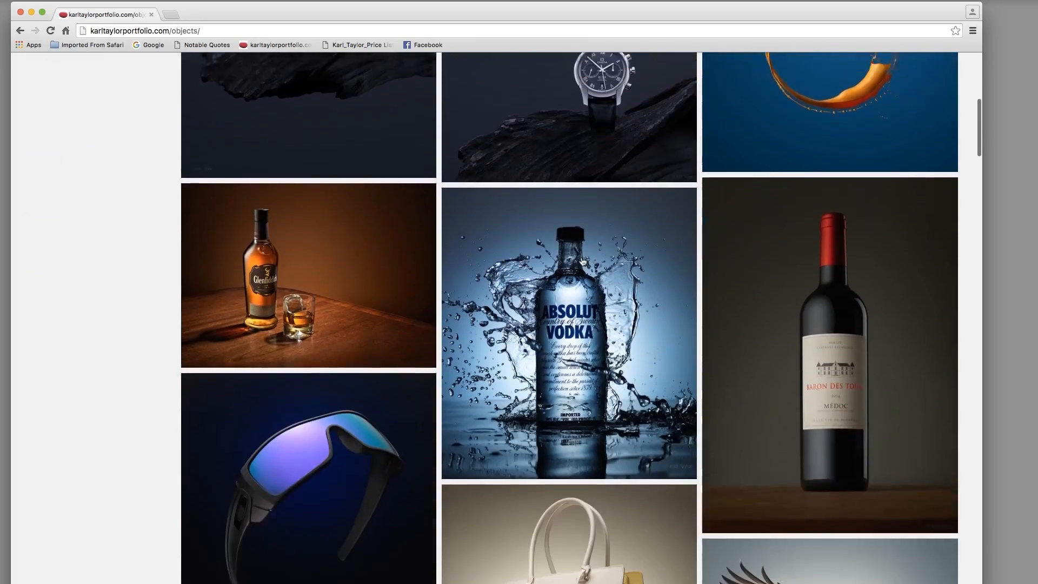
pyautogui.scroll(-15, 582, 262)
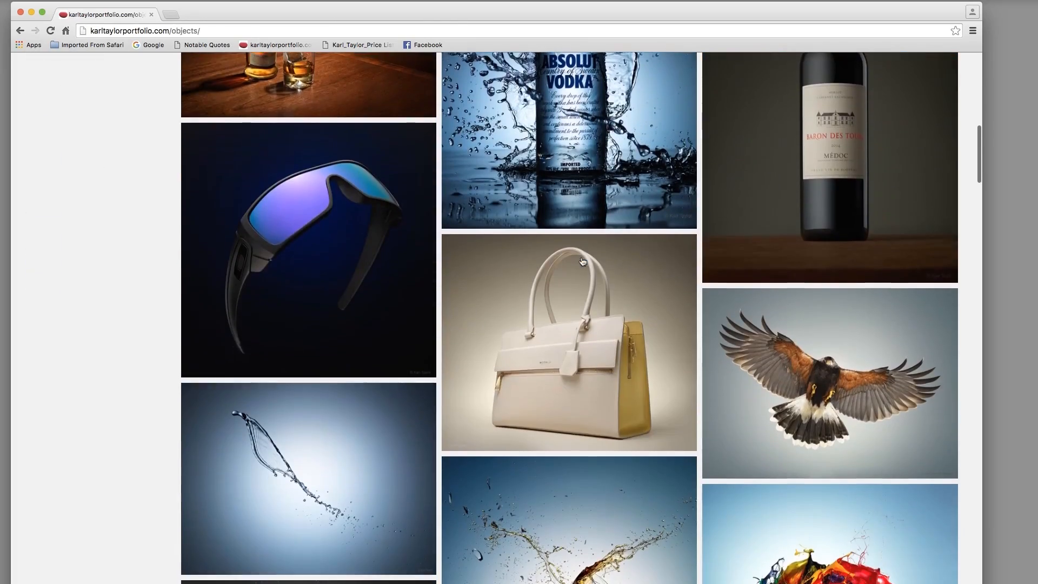
pyautogui.scroll(-8, 582, 262)
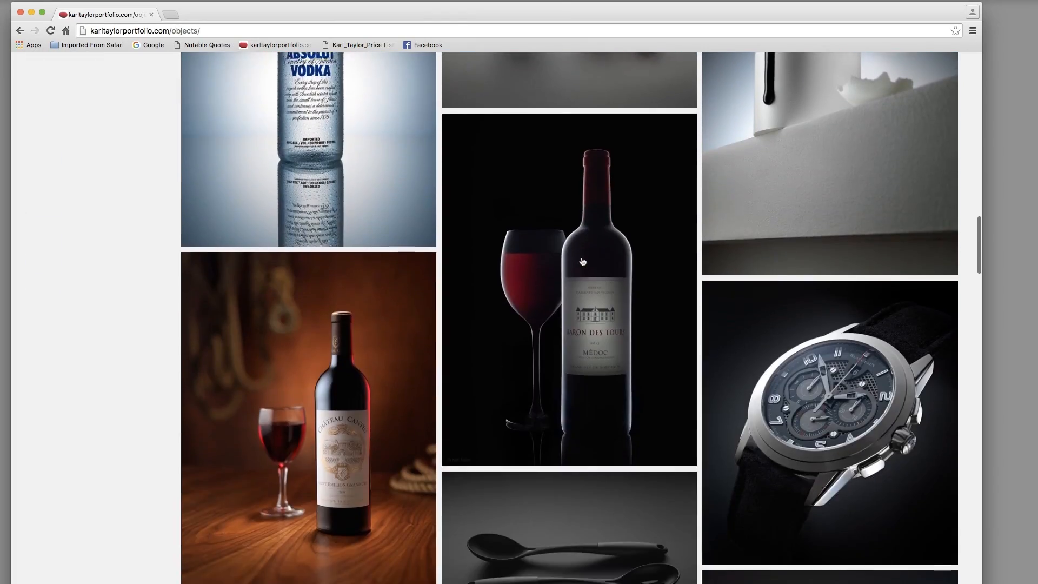
pyautogui.scroll(20, 582, 262)
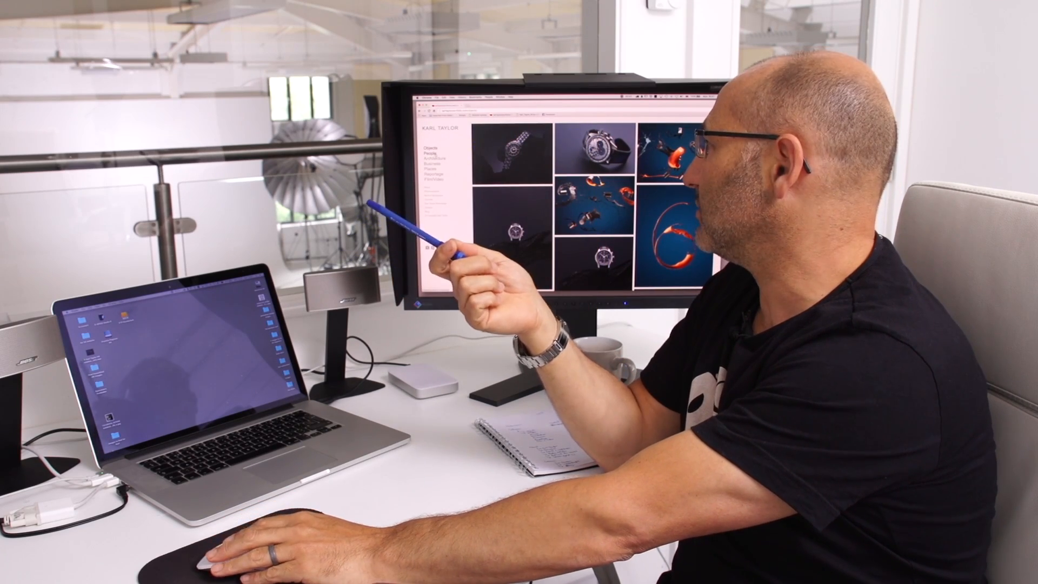
# - Open the portfolio's People gallery and examine its portrait images
pyautogui.click(431, 153)
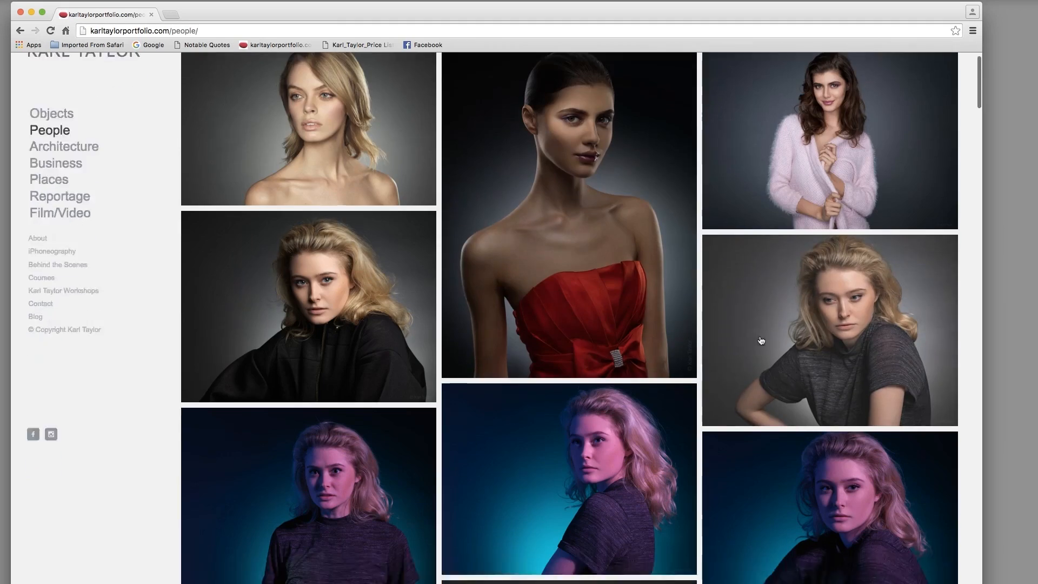
pyautogui.scroll(-5, 761, 340)
pyautogui.scroll(-15, 762, 341)
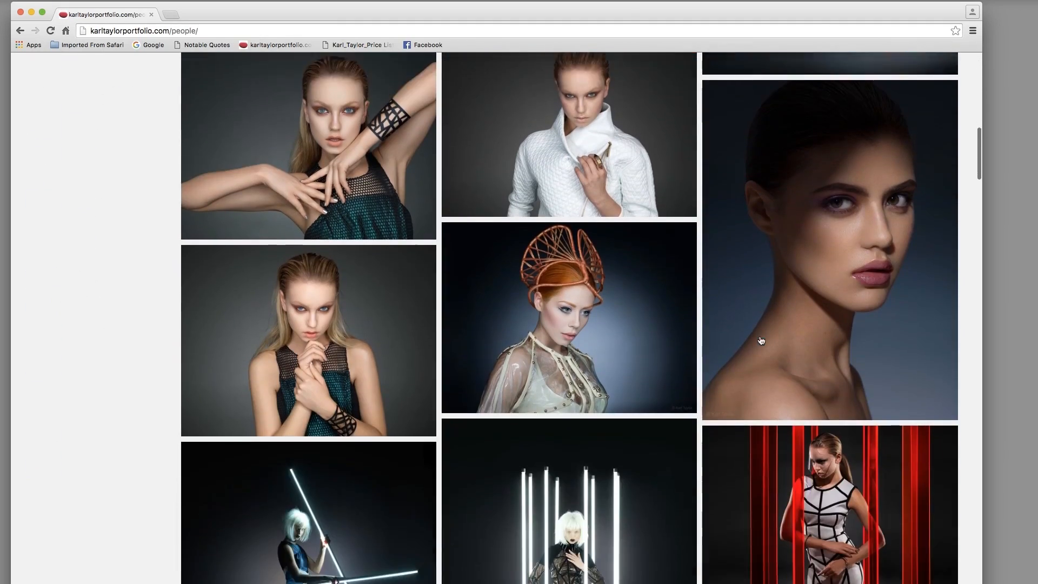
pyautogui.scroll(-3, 761, 341)
pyautogui.scroll(20, 761, 340)
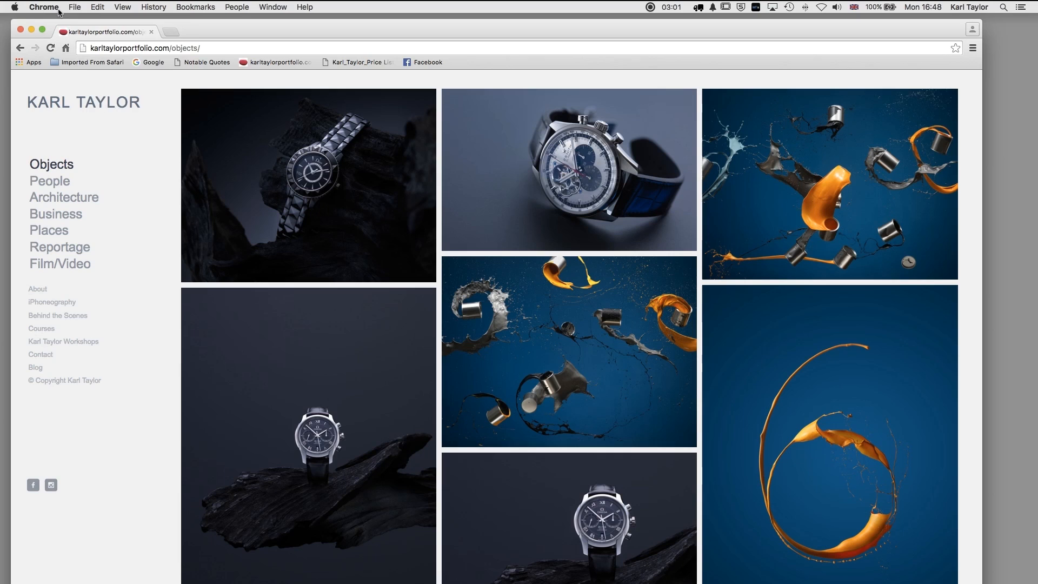
# - Open a new browser window and go to squarespace.com
pyautogui.click(75, 7)
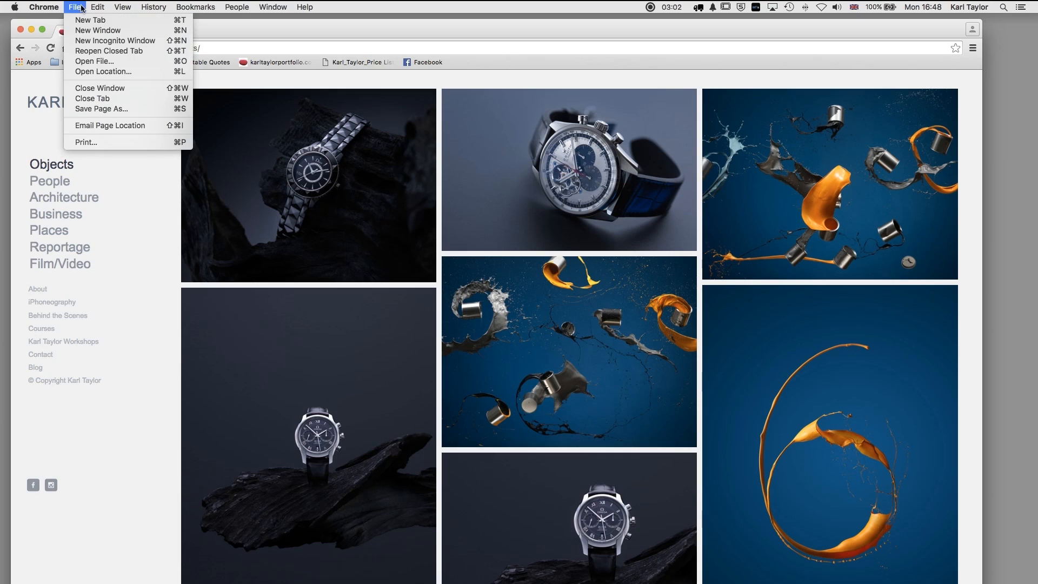
pyautogui.click(82, 31)
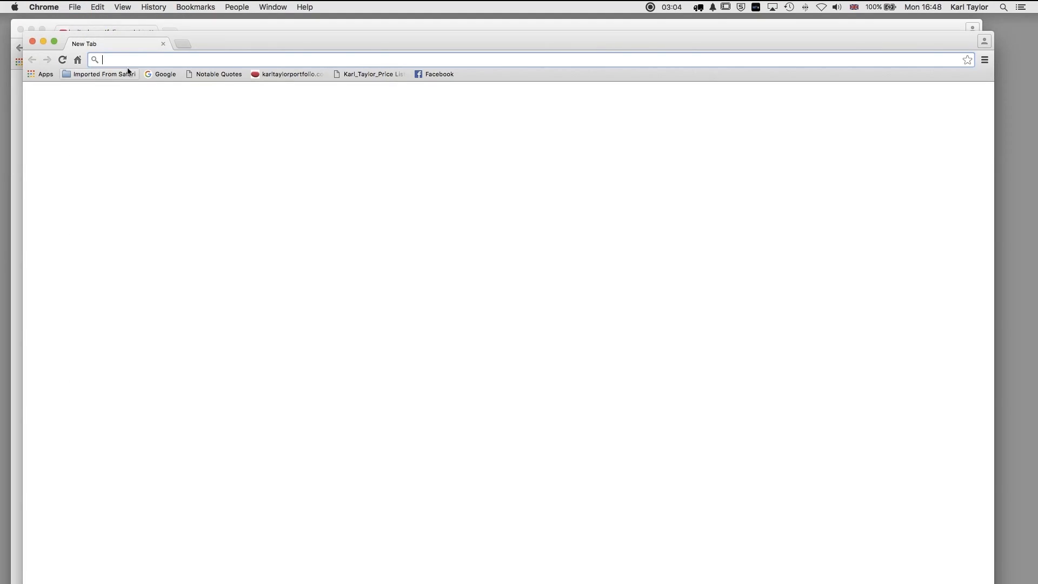
pyautogui.write('s')
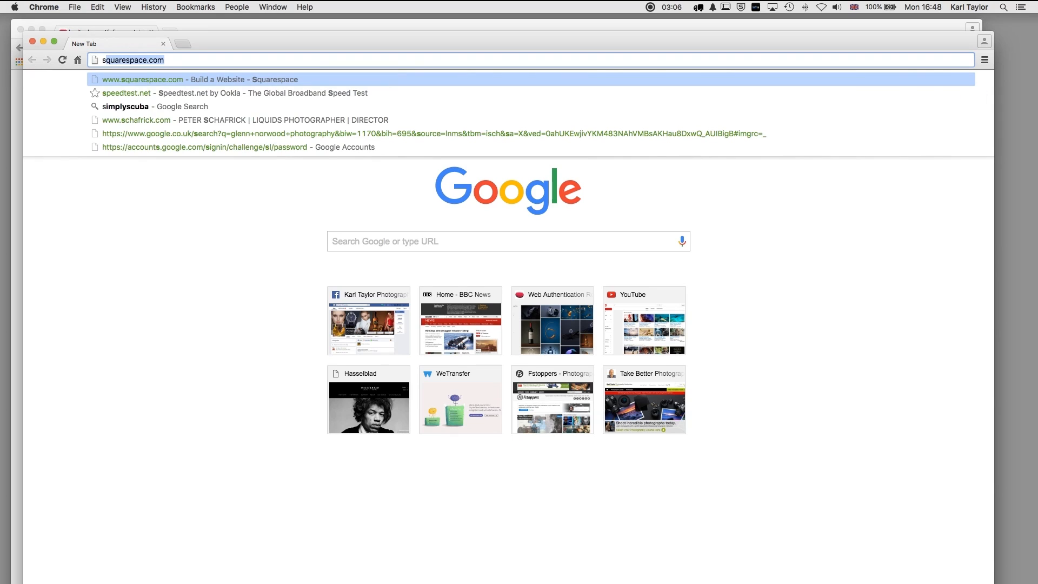
pyautogui.write('qu')
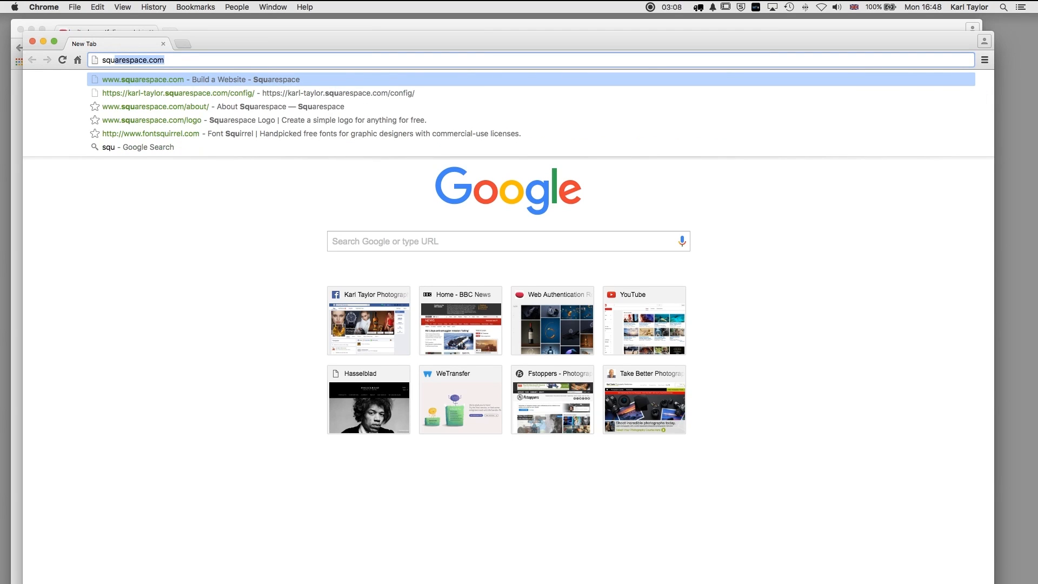
pyautogui.press('Return')
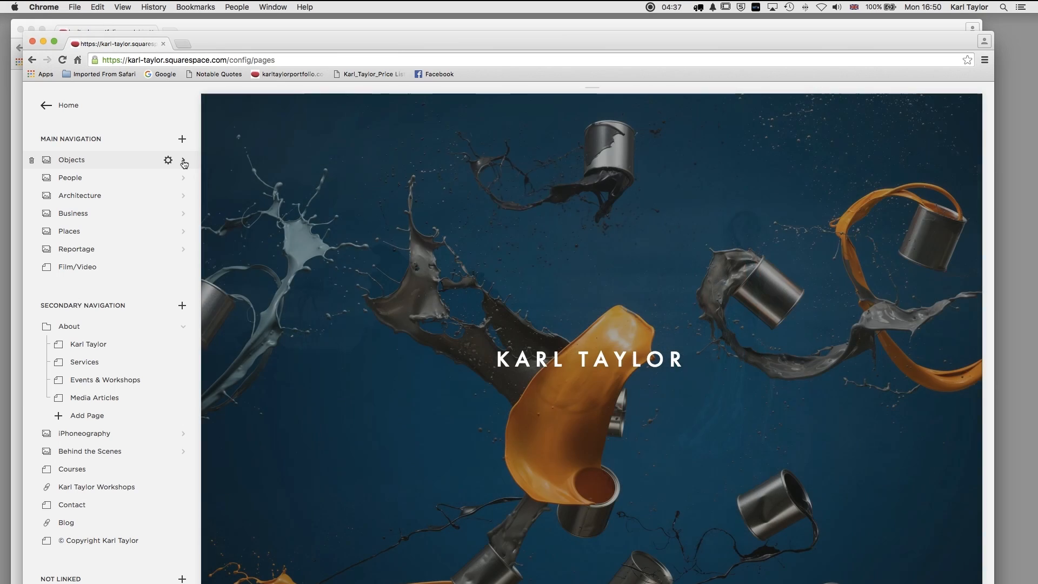
# - Open the Objects gallery in the page manager and review its basic settings, including title, description and URL slug
pyautogui.click(183, 161)
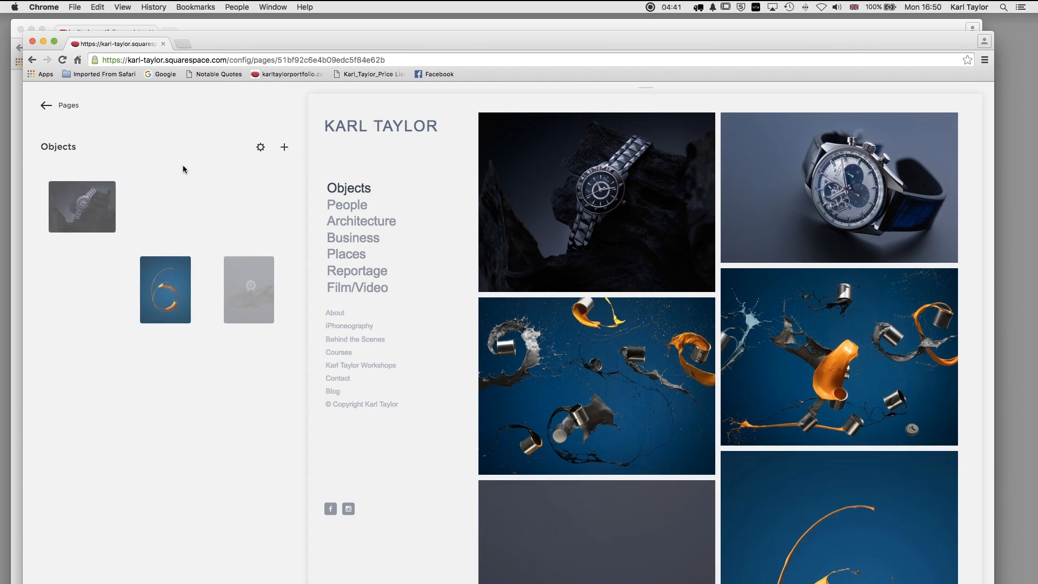
pyautogui.click(260, 146)
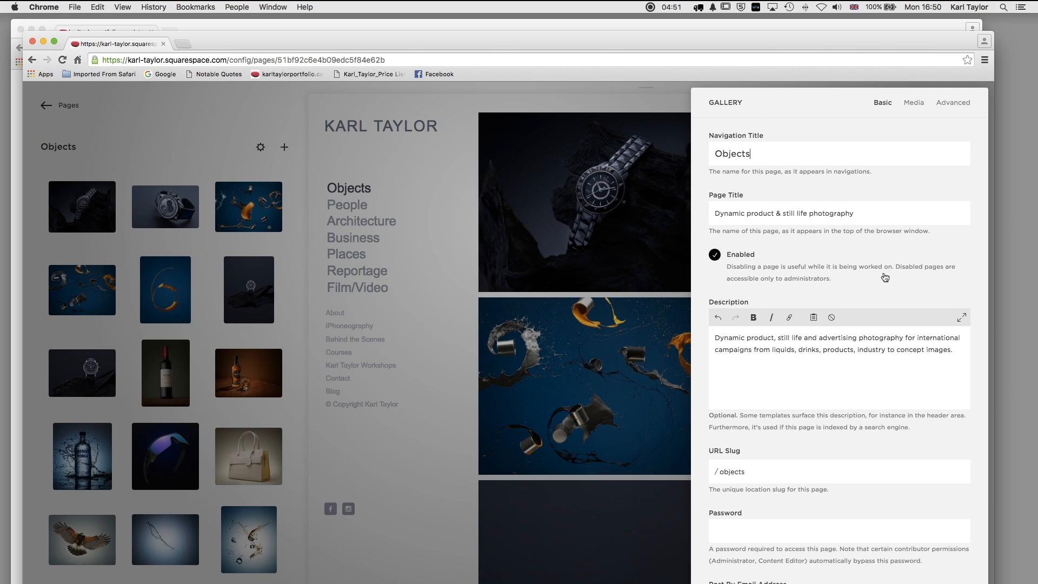
pyautogui.scroll(-5, 885, 278)
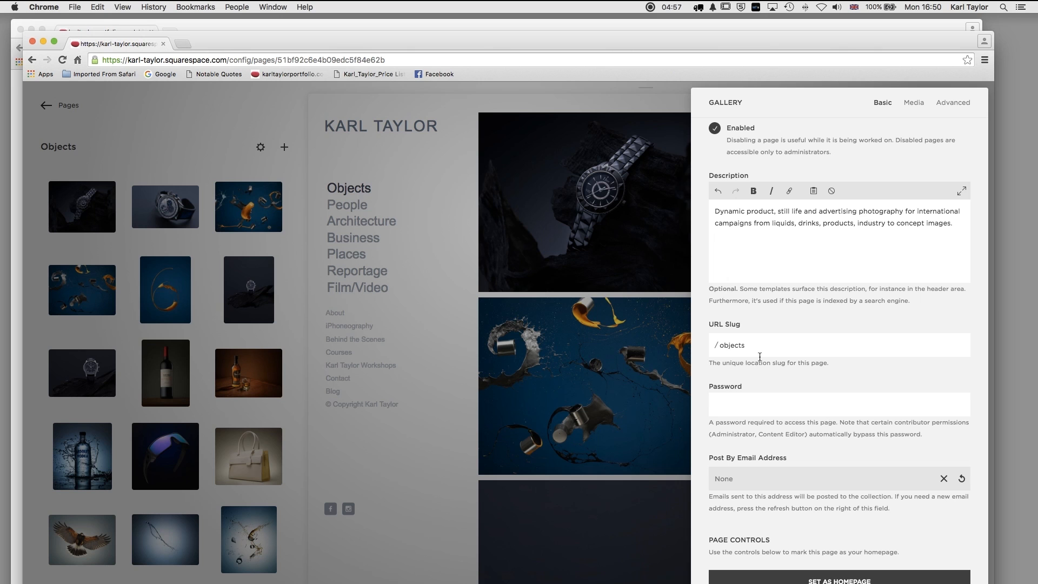
pyautogui.scroll(5, 760, 357)
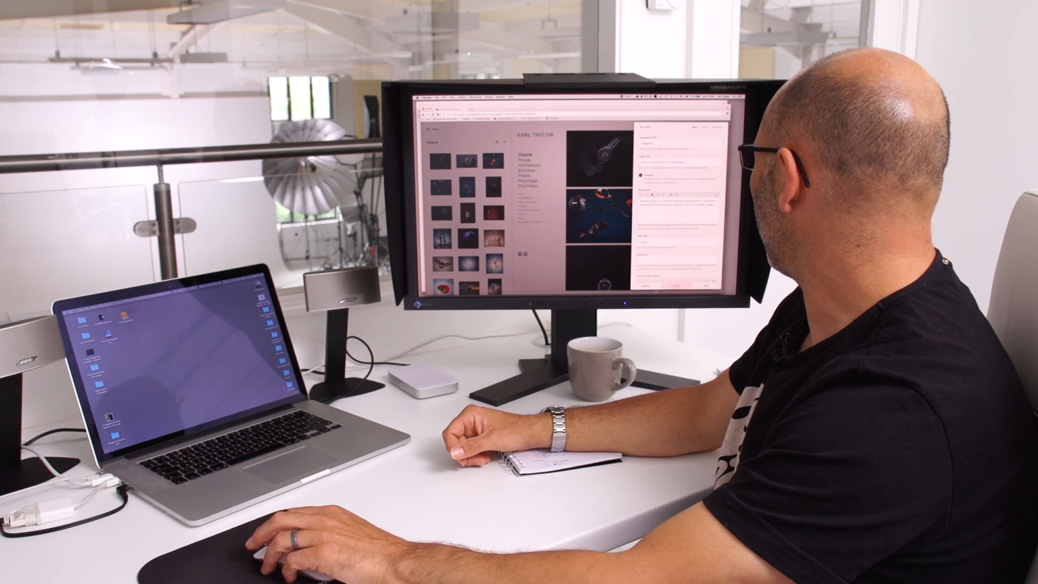
pyautogui.press('Escape')
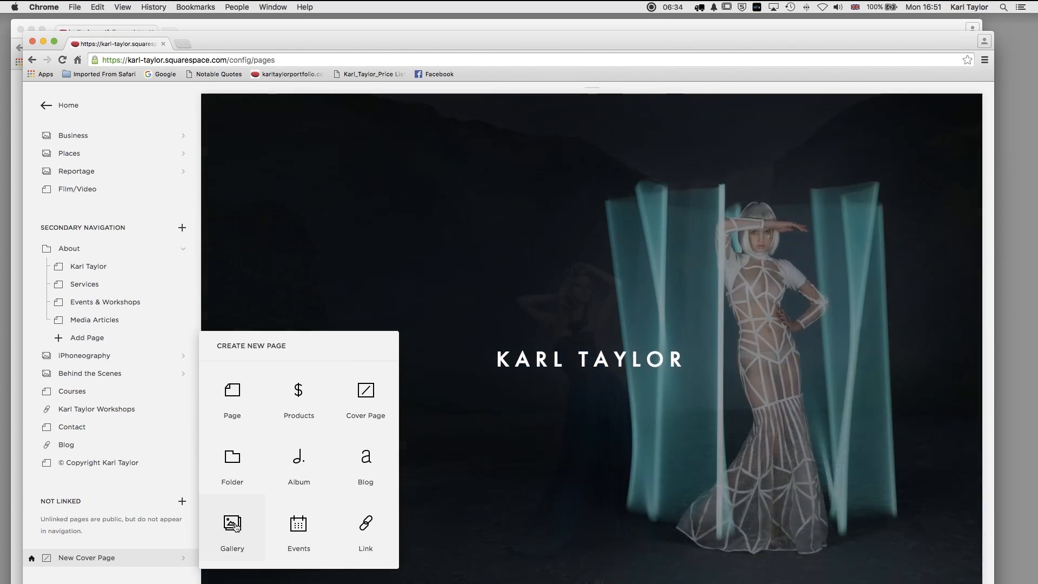
# - Create a gallery page named Overview in the Not Linked section, open it and dismiss its file chooser
pyautogui.click(233, 524)
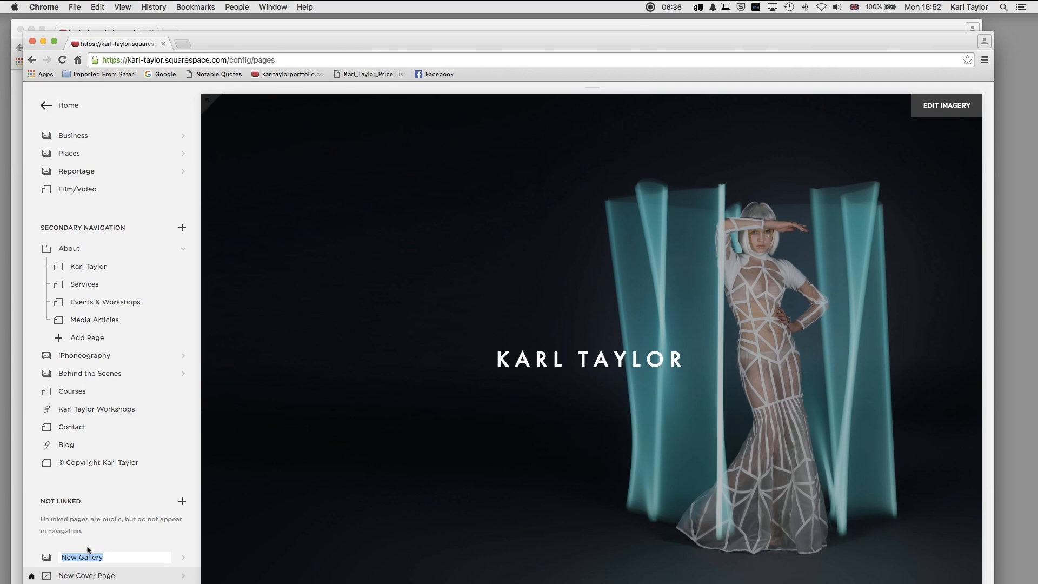
pyautogui.write('Over')
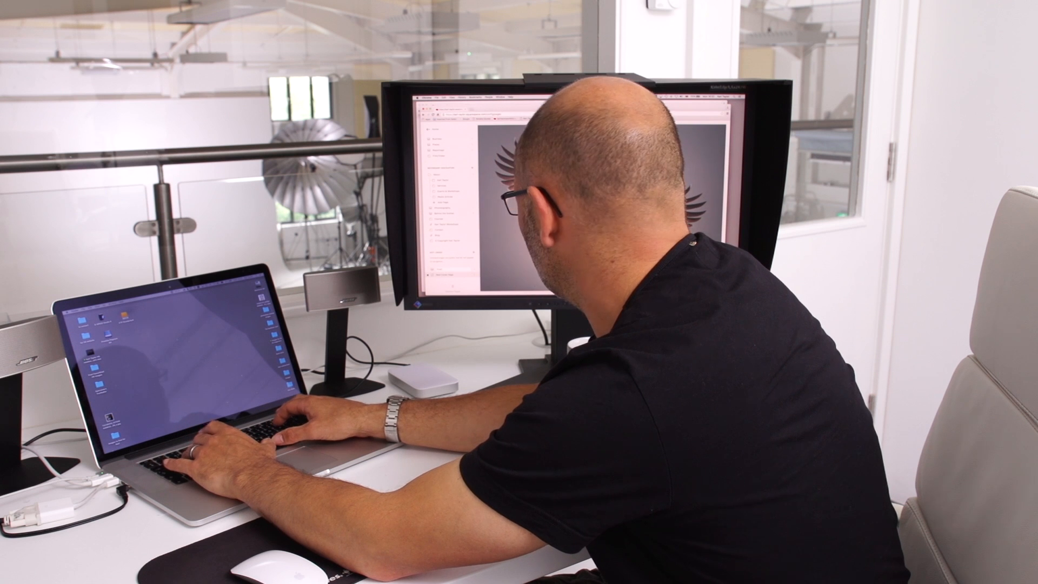
pyautogui.write('view')
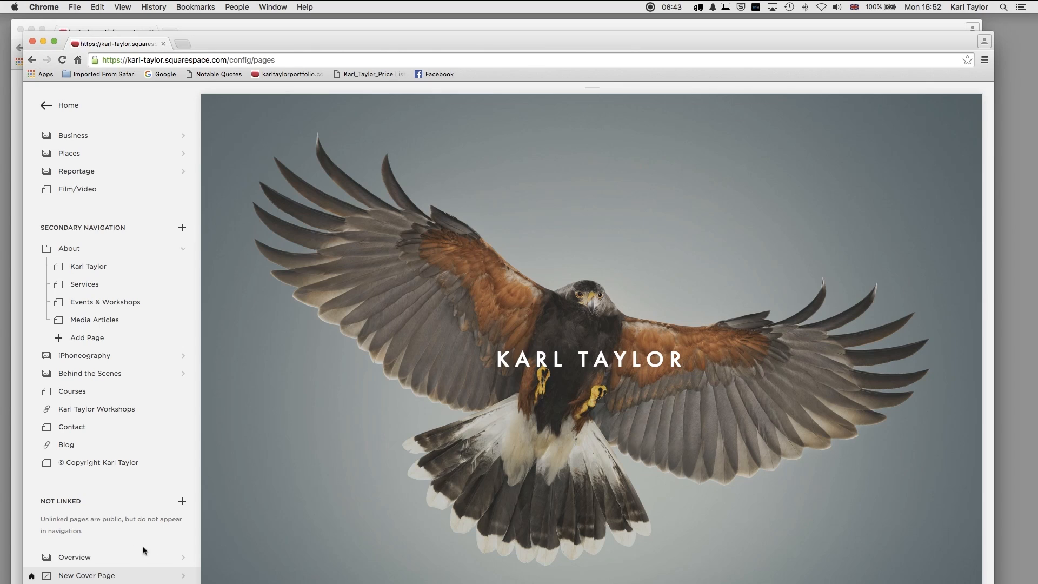
pyautogui.click(75, 555)
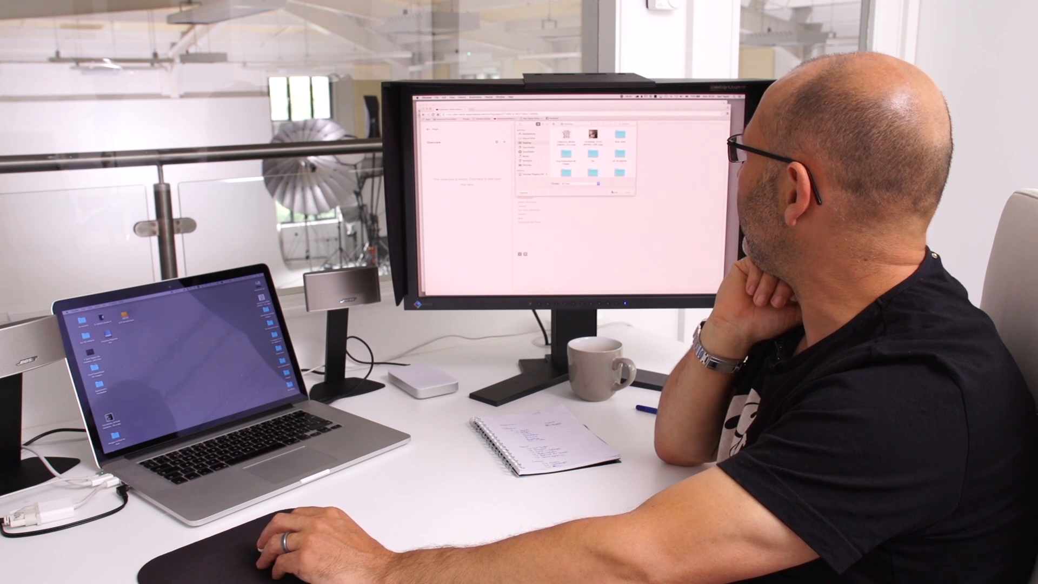
pyautogui.click(613, 193)
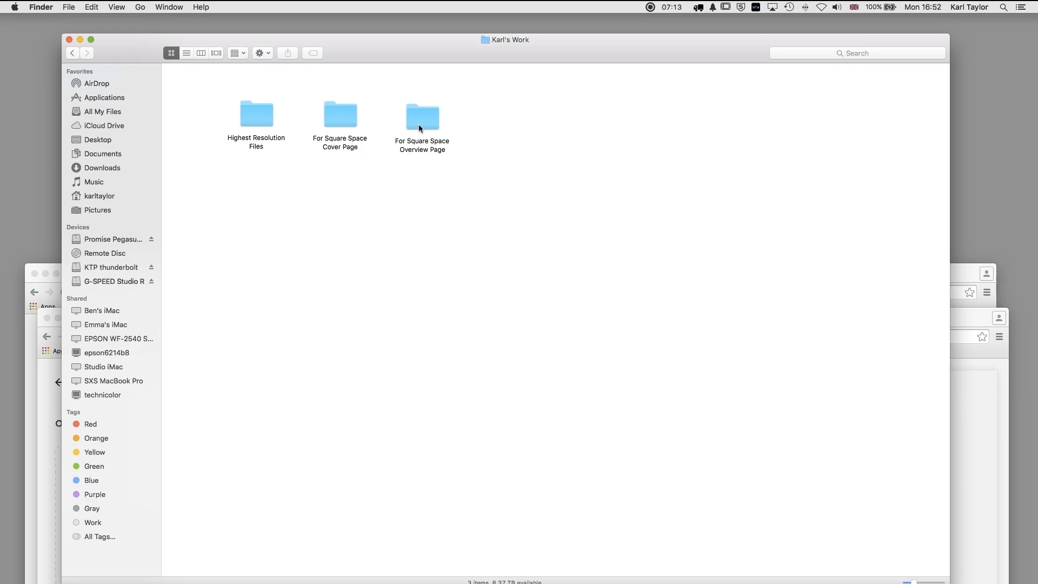
# - In Finder, open the JPEG folder inside For Square Space Overview Page and shrink its thumbnails to fit in view
pyautogui.doubleClick(419, 124)
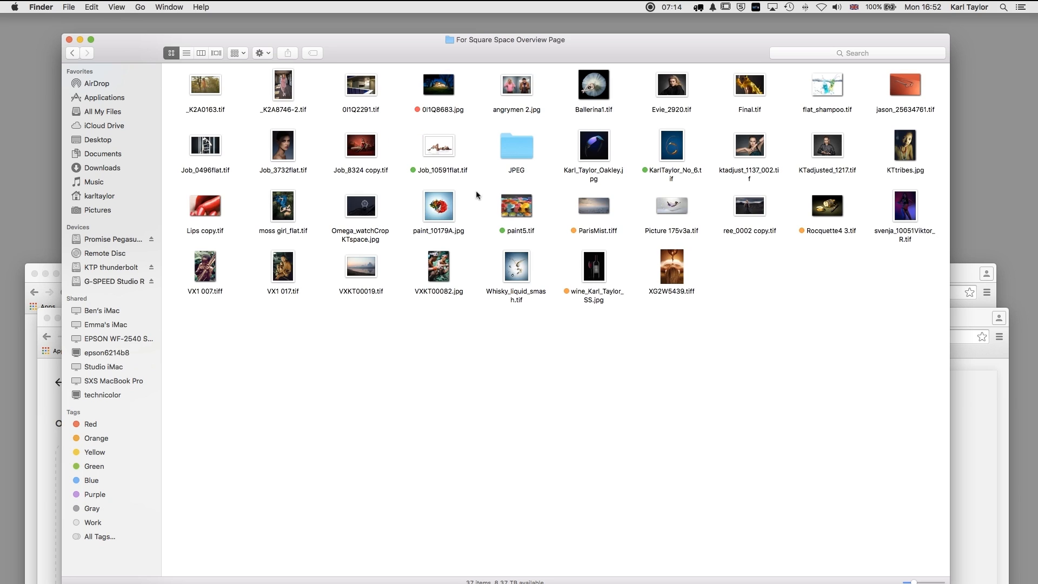
pyautogui.doubleClick(507, 156)
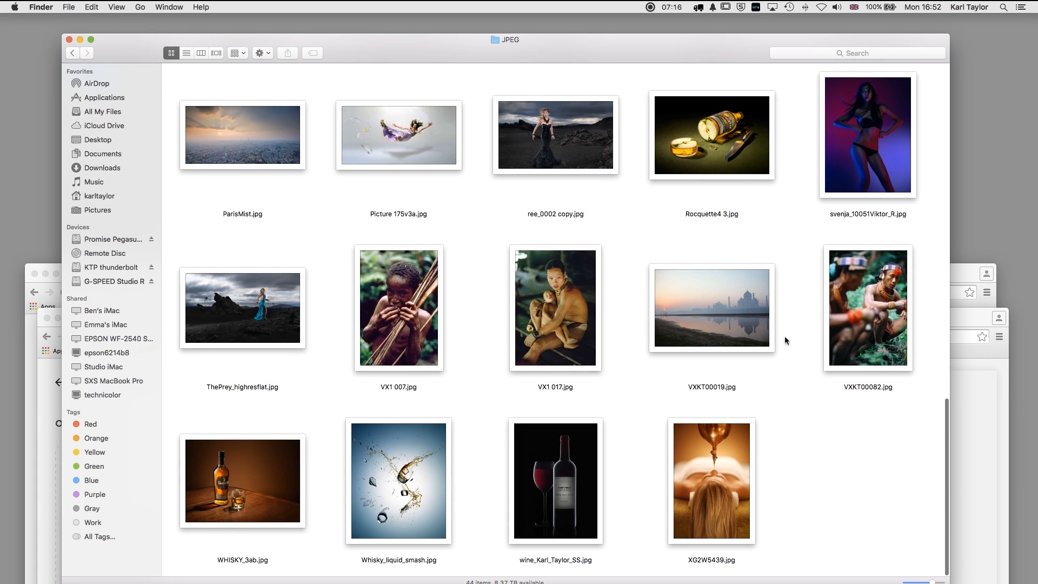
pyautogui.click(910, 582)
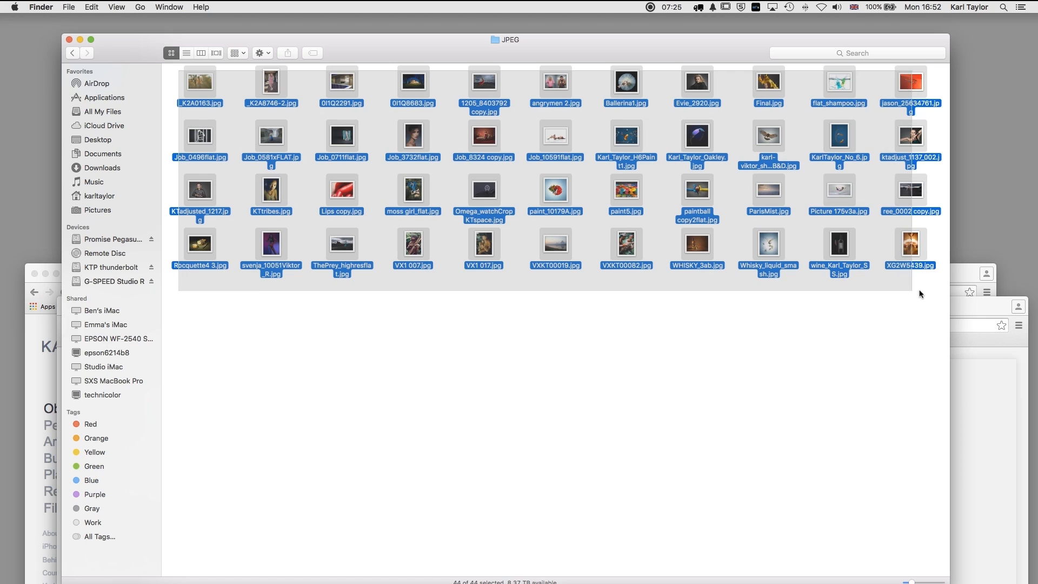
# - Select all images in the JPEG folder, arrange the Finder and browser windows, and upload the images to the Overview gallery
pyautogui.moveTo(923, 292); pyautogui.dragTo(919, 290)
pyautogui.moveTo(154, 50); pyautogui.dragTo(432, 43)
pyautogui.moveTo(401, 362); pyautogui.dragTo(174, 461)
pyautogui.moveTo(228, 281); pyautogui.dragTo(222, 23)
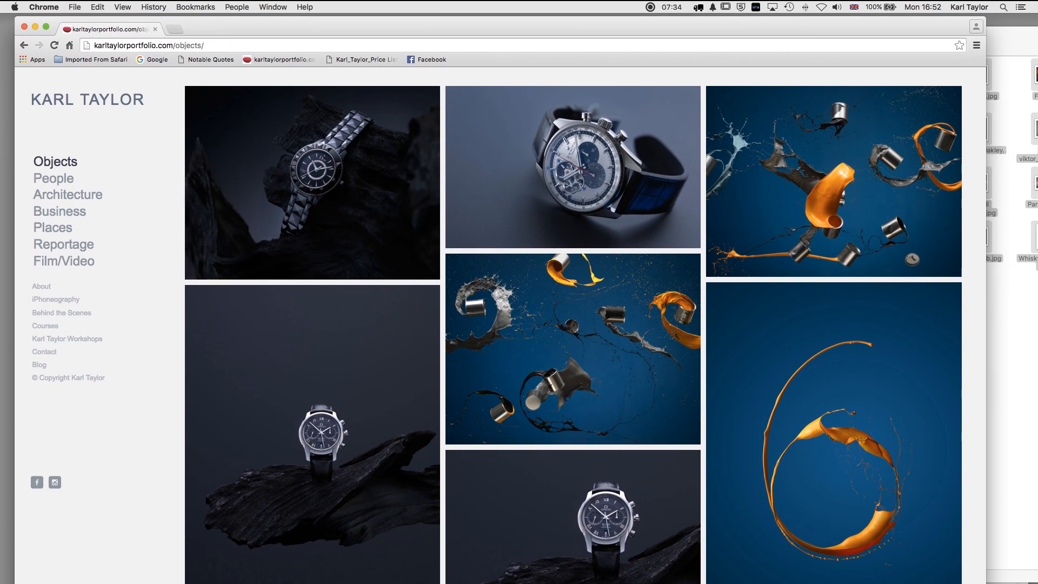
pyautogui.press('super+grave')
pyautogui.moveTo(249, 314); pyautogui.dragTo(194, 36)
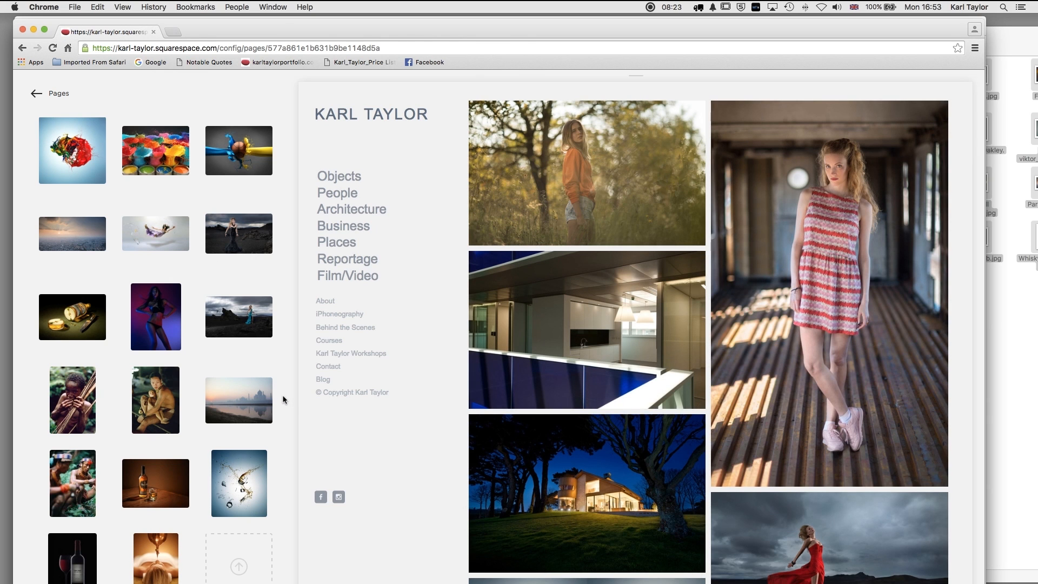
# - Move the striped-light fashion photo to first place in the gallery, and the close-up portrait and paint-can splash into the second row
pyautogui.scroll(3, 289, 380)
pyautogui.scroll(-3, 289, 381)
pyautogui.scroll(10, 274, 381)
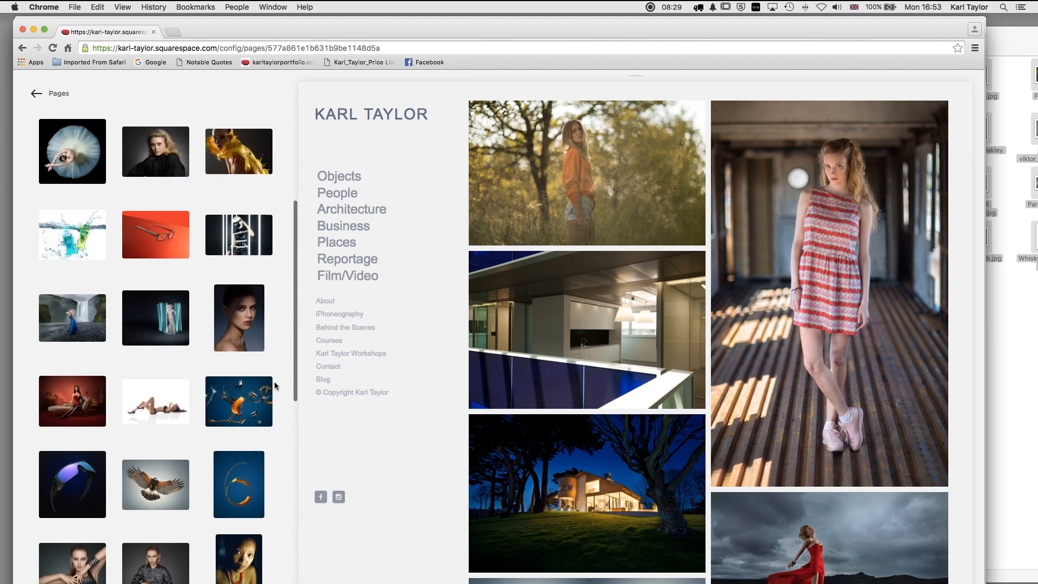
pyautogui.scroll(5, 274, 381)
pyautogui.click(227, 522)
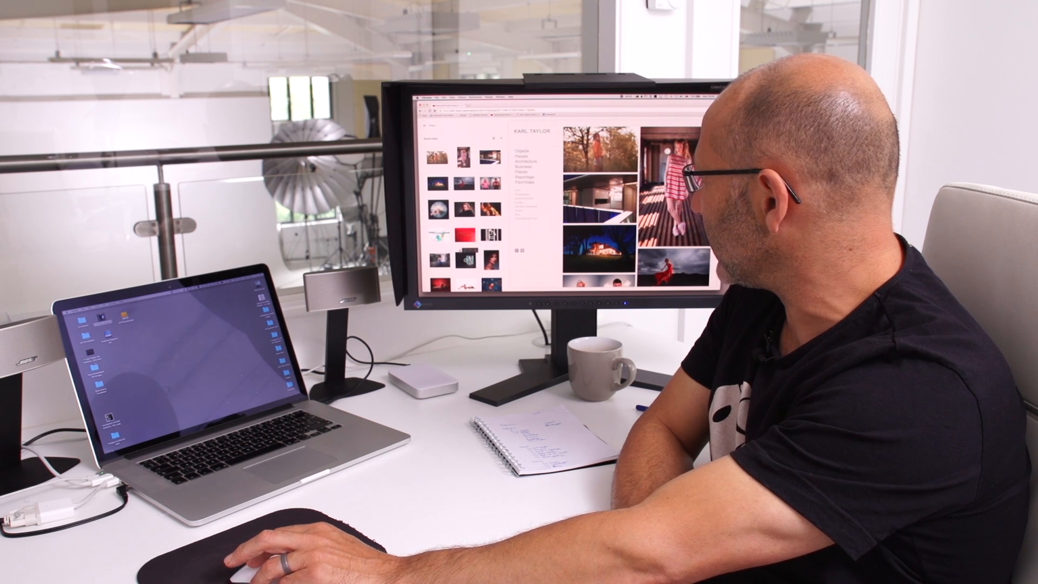
pyautogui.moveTo(491, 234); pyautogui.dragTo(438, 146)
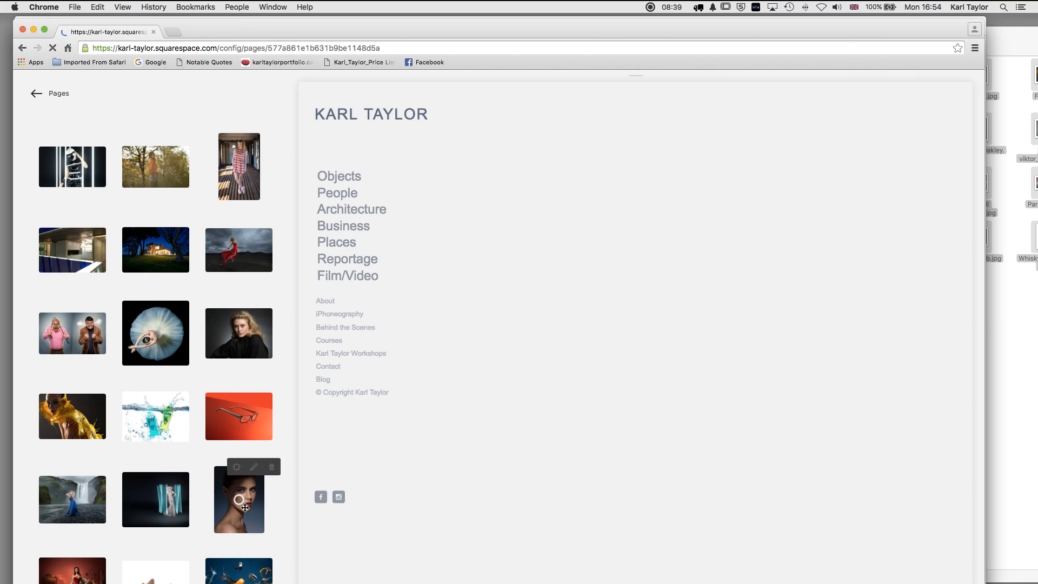
pyautogui.moveTo(245, 508); pyautogui.dragTo(72, 252)
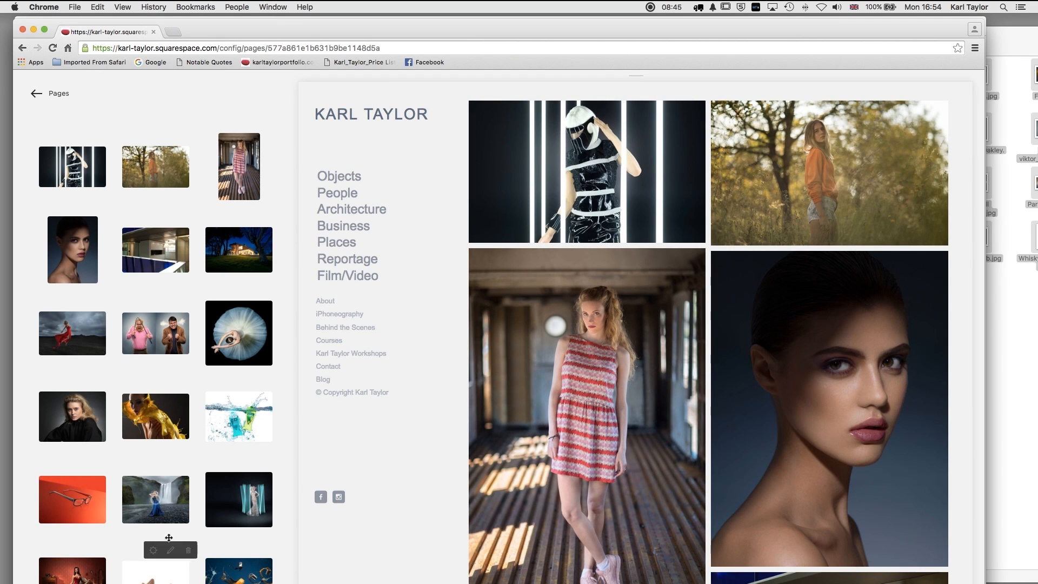
pyautogui.moveTo(238, 572); pyautogui.dragTo(119, 274)
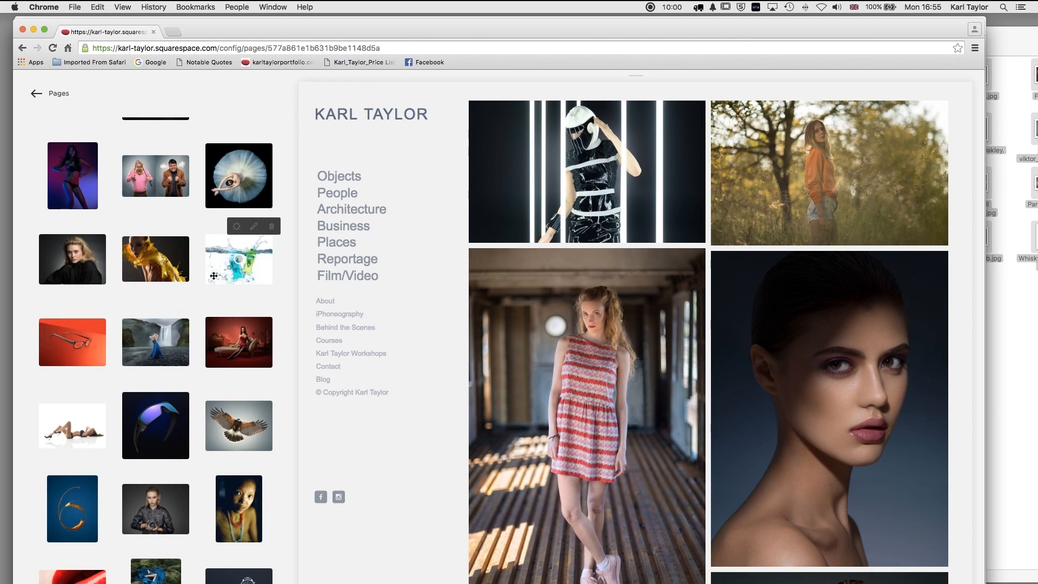
# - Move the shampoo bottle splash down beside the hawk photo, and the orange number 6 image up into the same row
pyautogui.moveTo(214, 264); pyautogui.dragTo(181, 444)
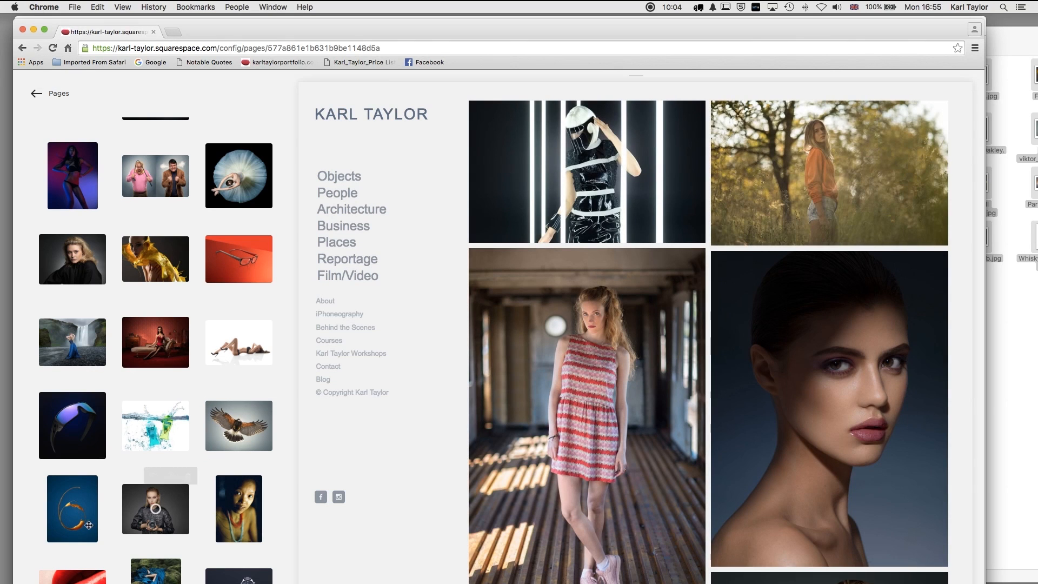
pyautogui.moveTo(76, 524); pyautogui.dragTo(227, 444)
pyautogui.scroll(-5, 202, 527)
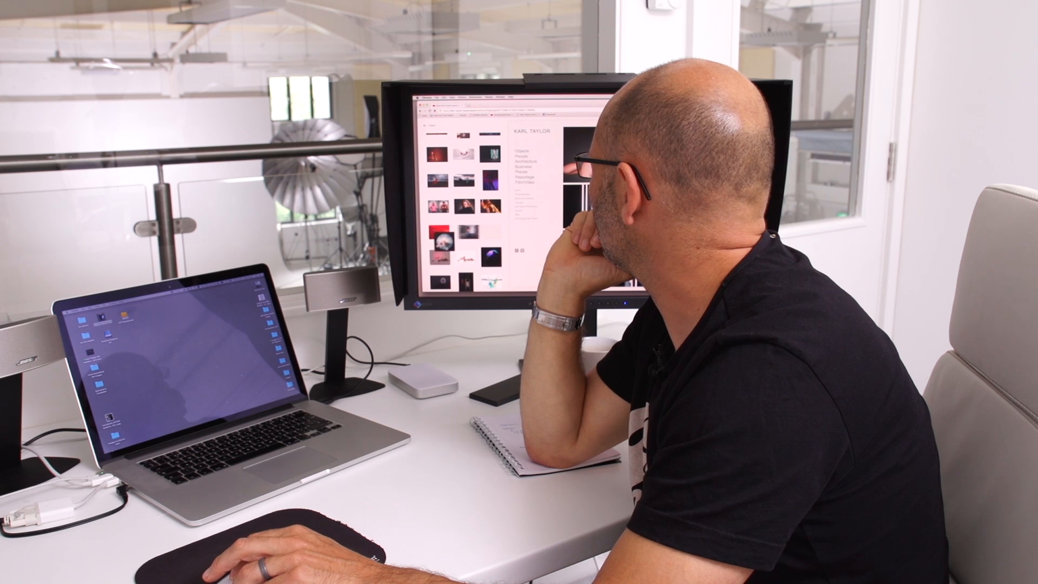
# - Look through the arranged thumbnails of the Overview gallery from start to end to check their order
pyautogui.scroll(-3, 464, 211)
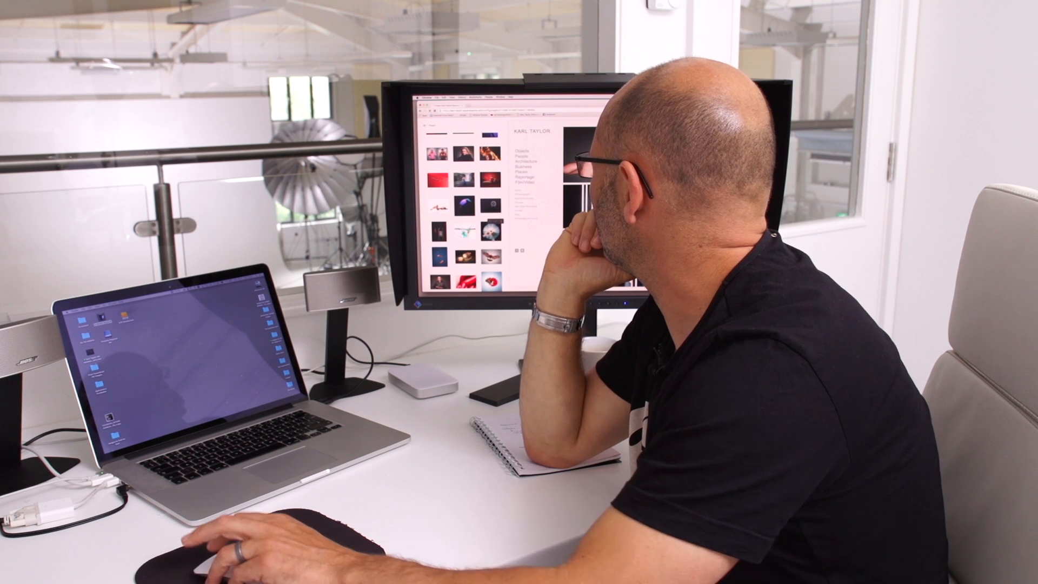
pyautogui.scroll(-1, 460, 254)
pyautogui.scroll(-5, 463, 211)
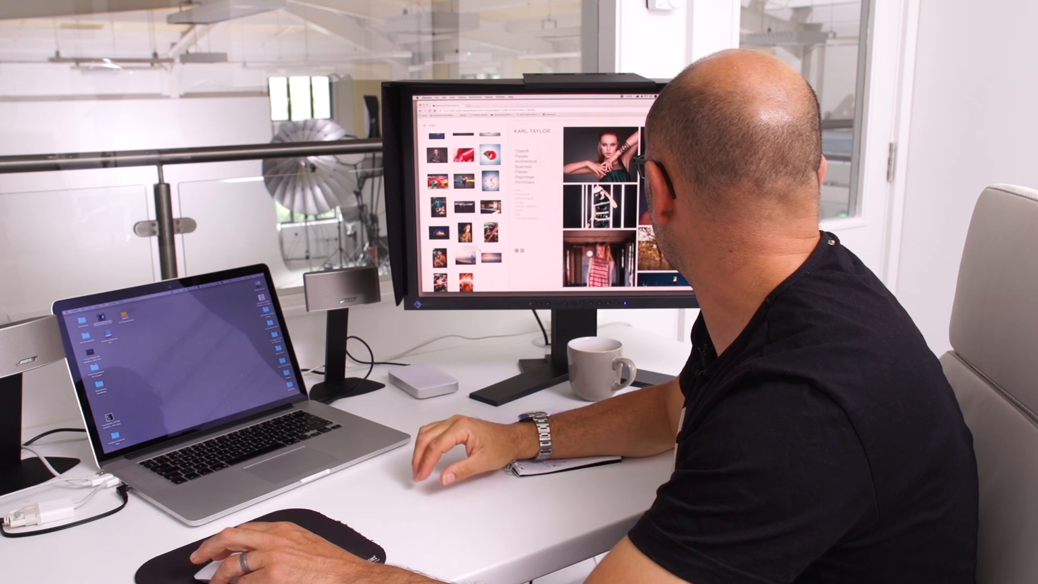
pyautogui.scroll(6, 464, 211)
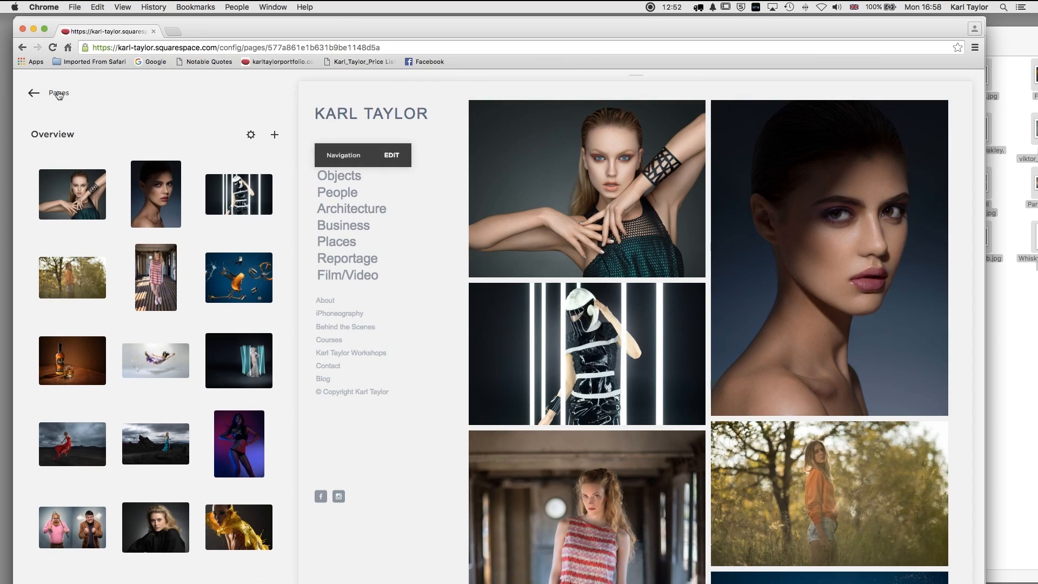
# - Return to the site's page list and open the Overview gallery under Not Linked
pyautogui.click(125, 111)
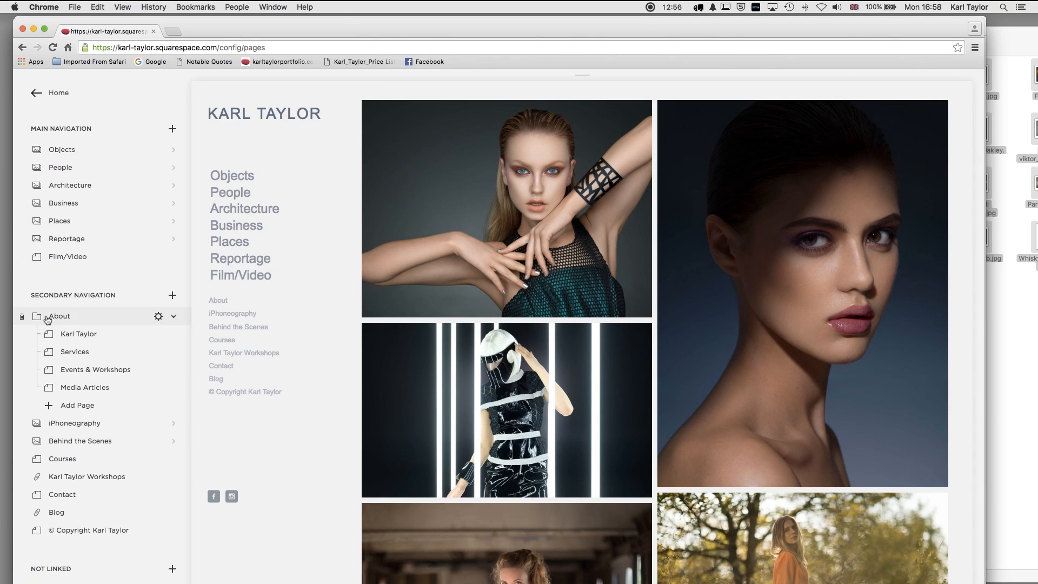
pyautogui.scroll(-5, 140, 532)
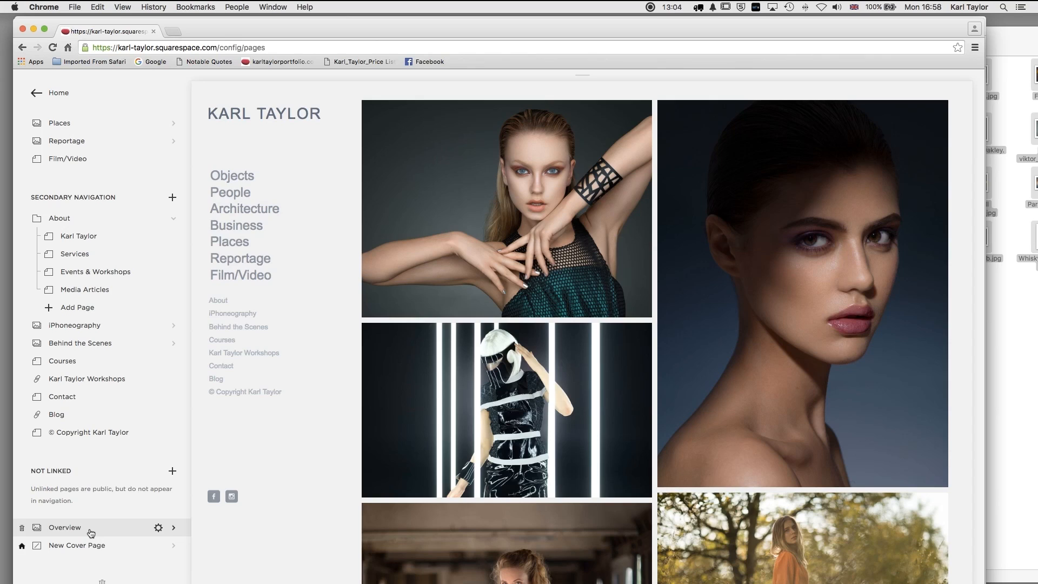
pyautogui.click(89, 528)
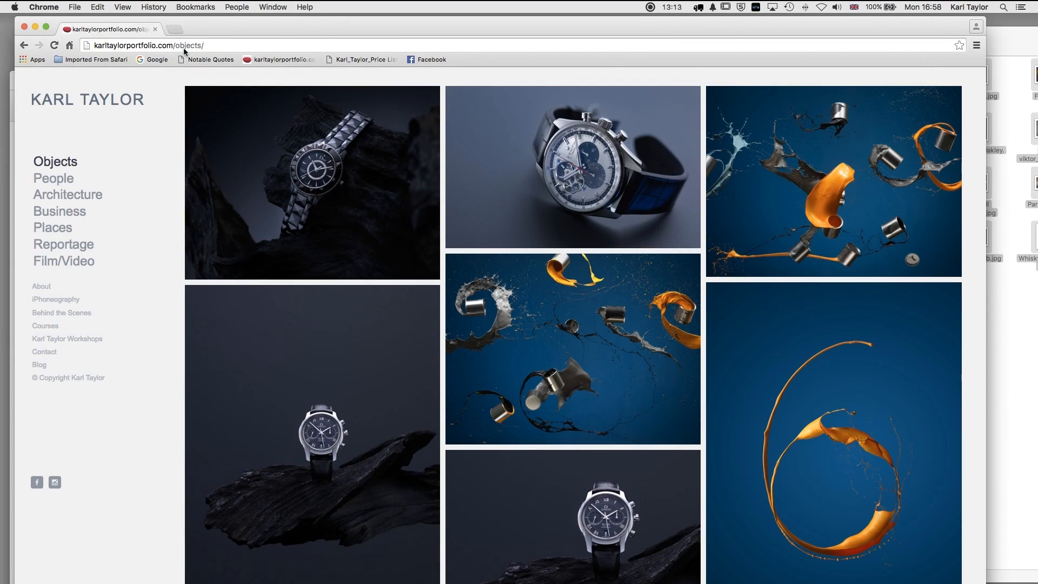
# - In the live portfolio site's window, replace objects with overview in the address and load that page
pyautogui.click(181, 46)
pyautogui.click(181, 45)
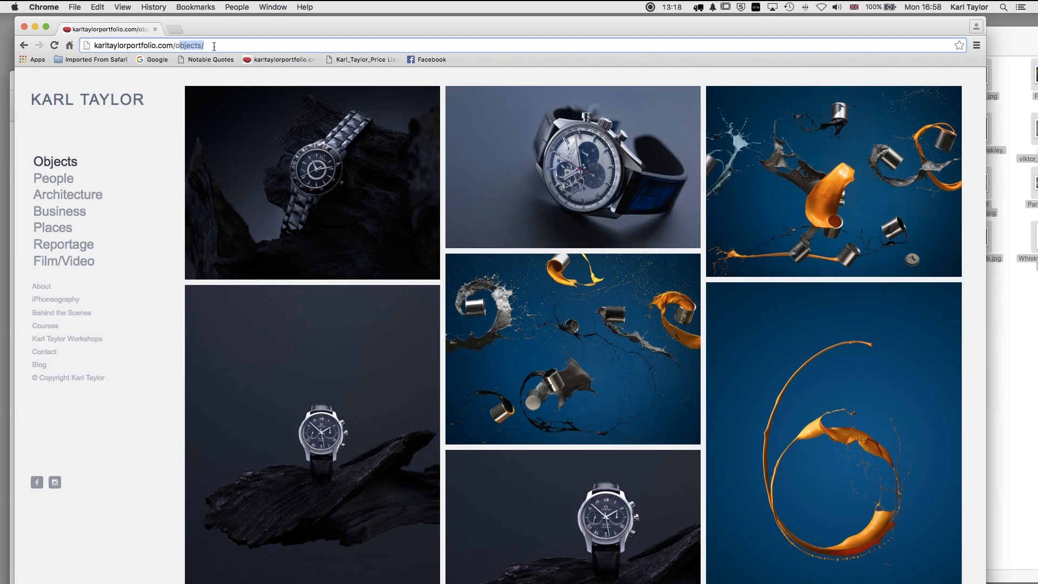
pyautogui.write('verview')
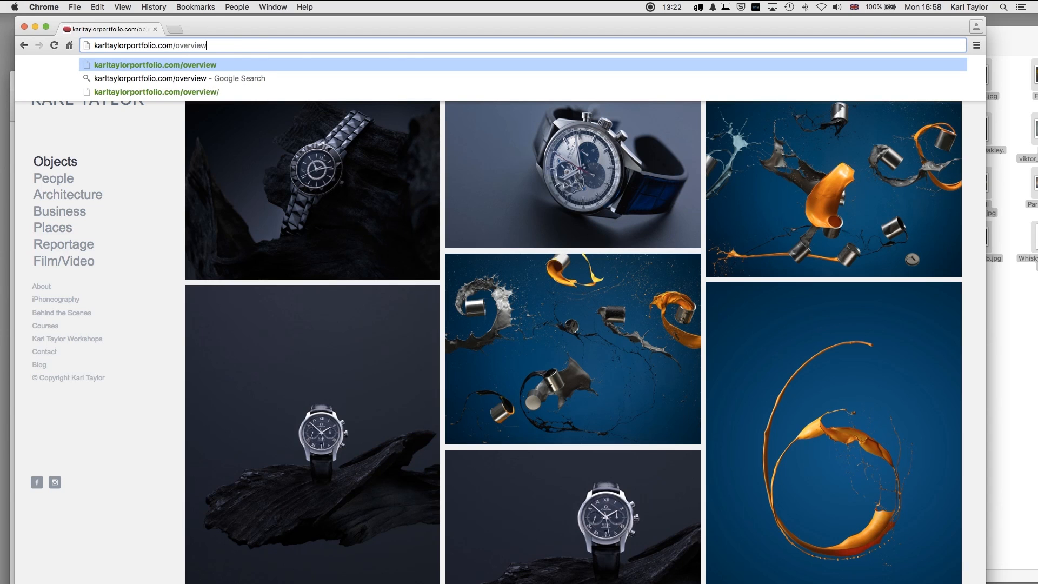
pyautogui.press('Return')
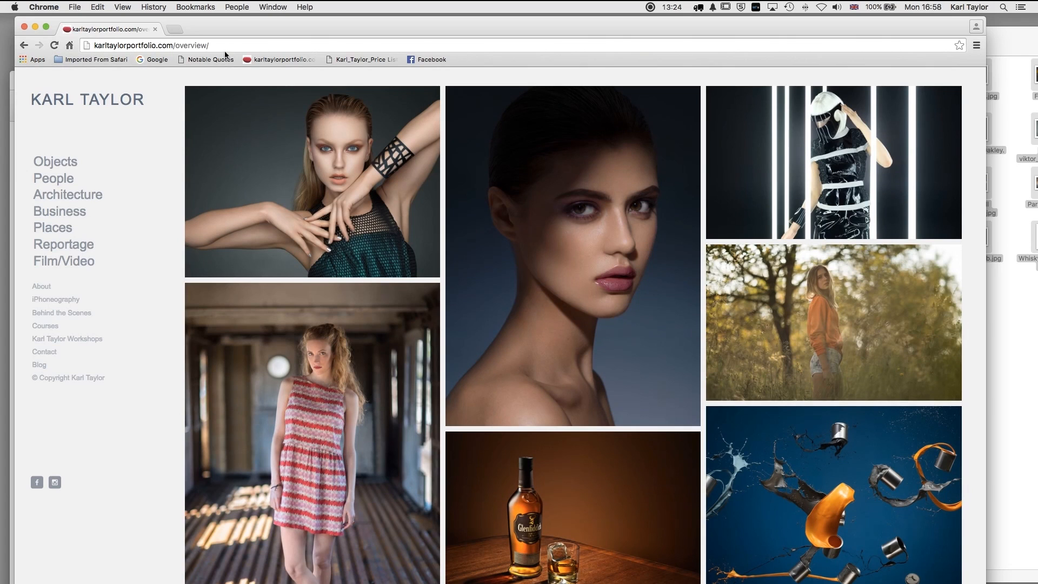
# - Bring back the Squarespace editor window, return to the page list, and open the Action settings of New Cover Page
pyautogui.moveTo(267, 45); pyautogui.dragTo(114, 44)
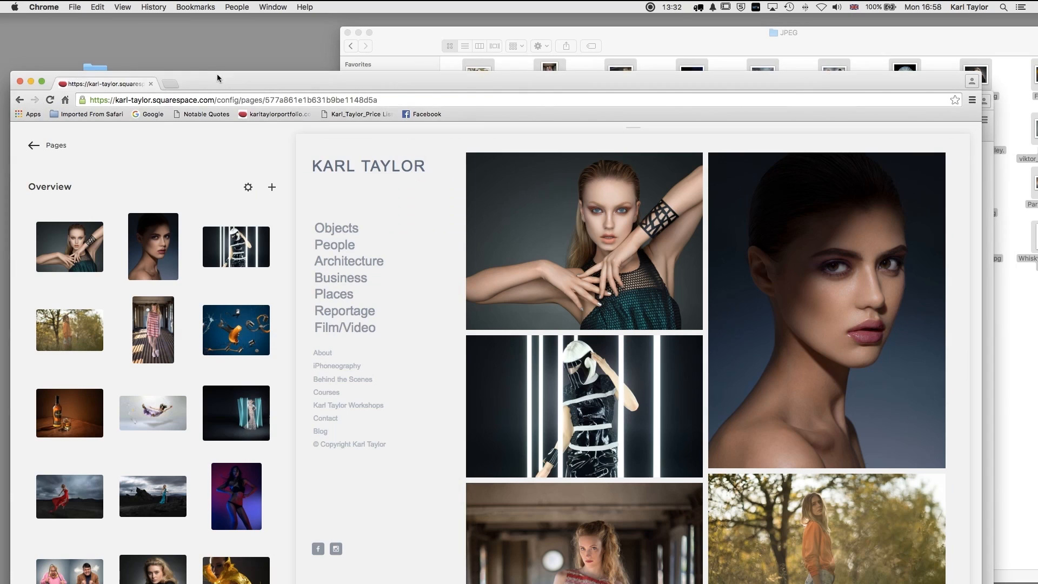
pyautogui.moveTo(217, 74); pyautogui.dragTo(220, 24)
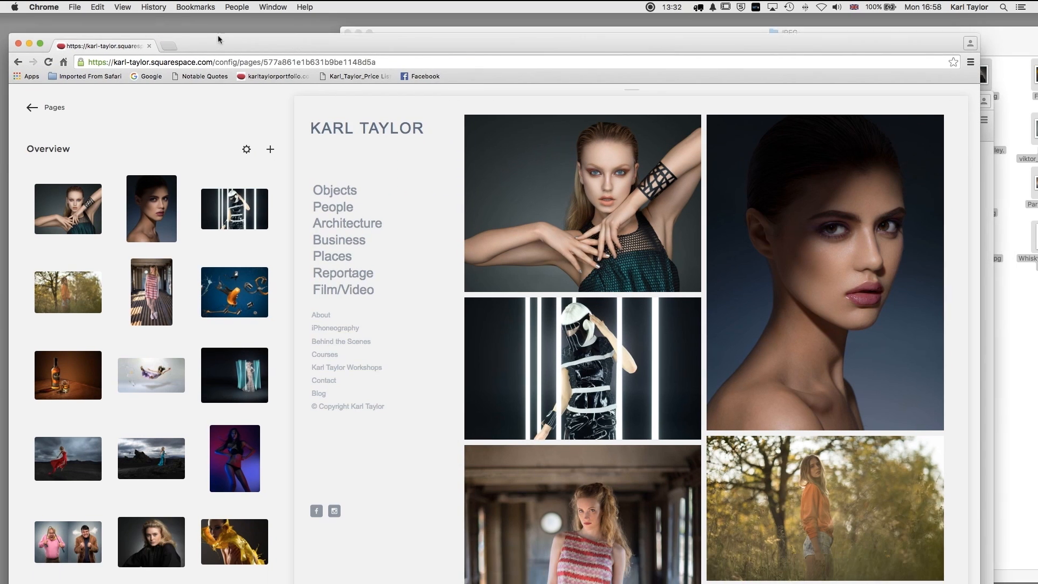
pyautogui.click(58, 89)
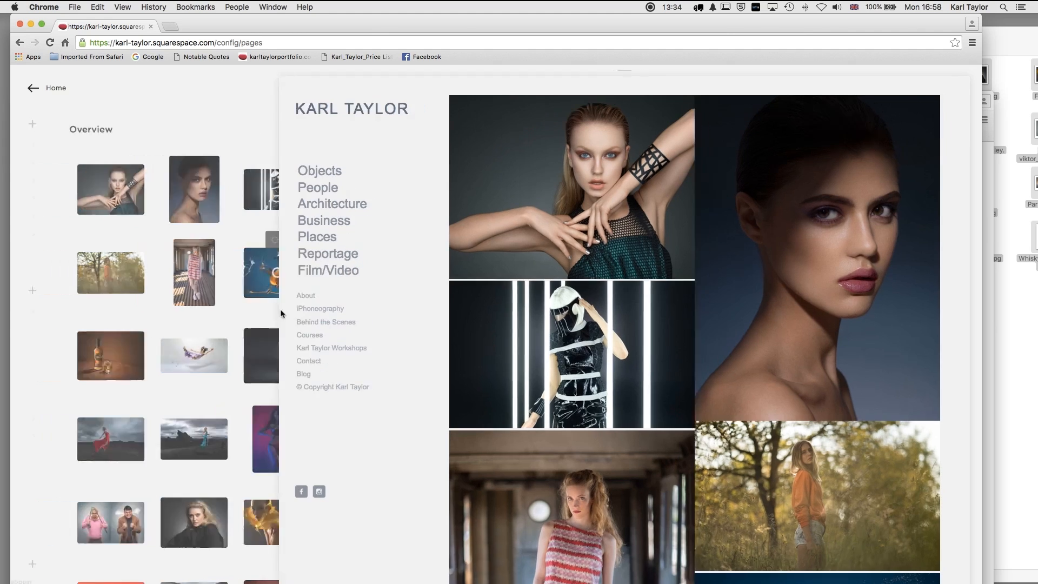
pyautogui.scroll(-2, 124, 541)
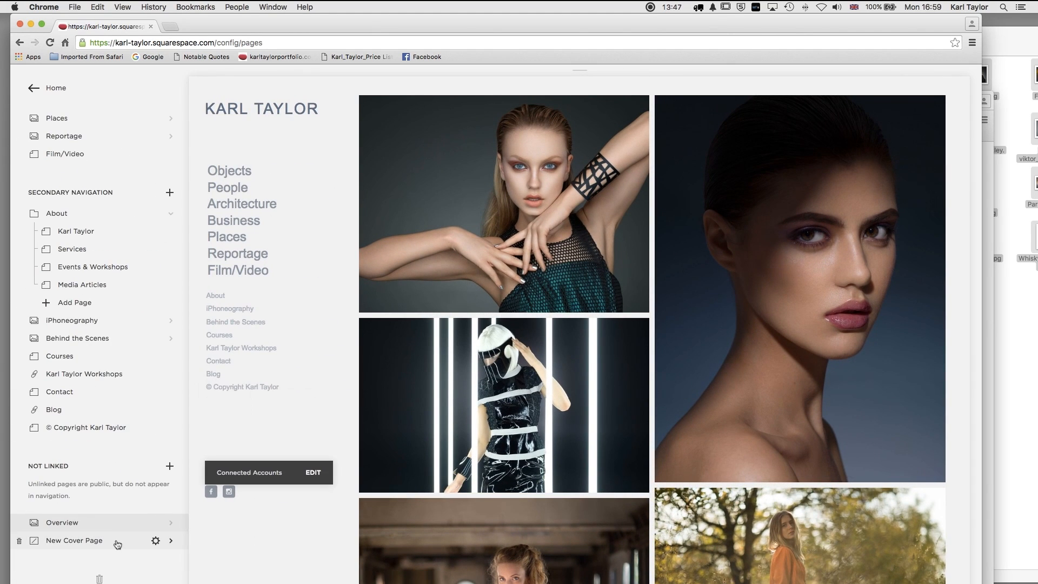
pyautogui.click(117, 543)
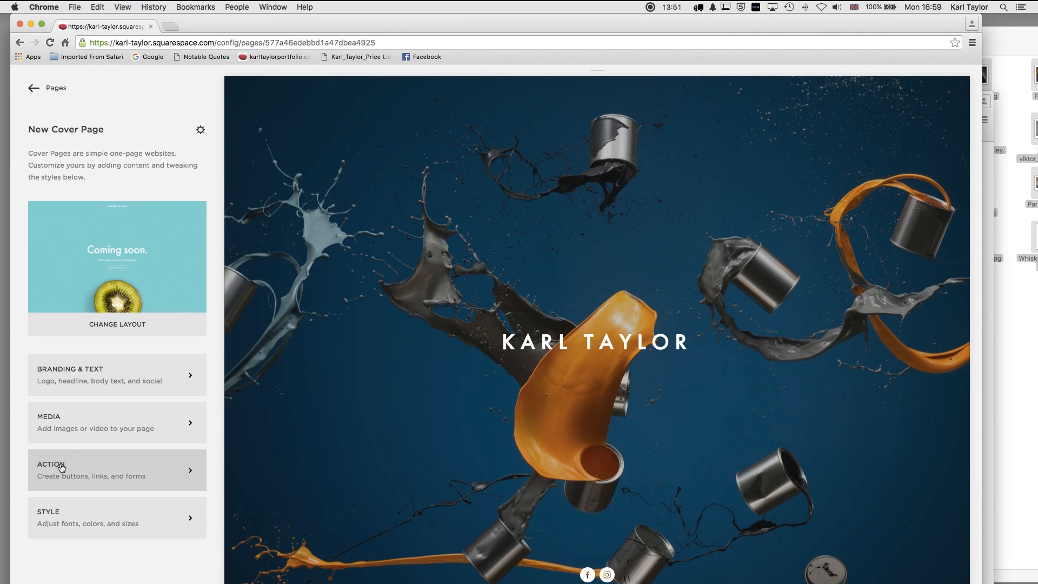
pyautogui.click(85, 477)
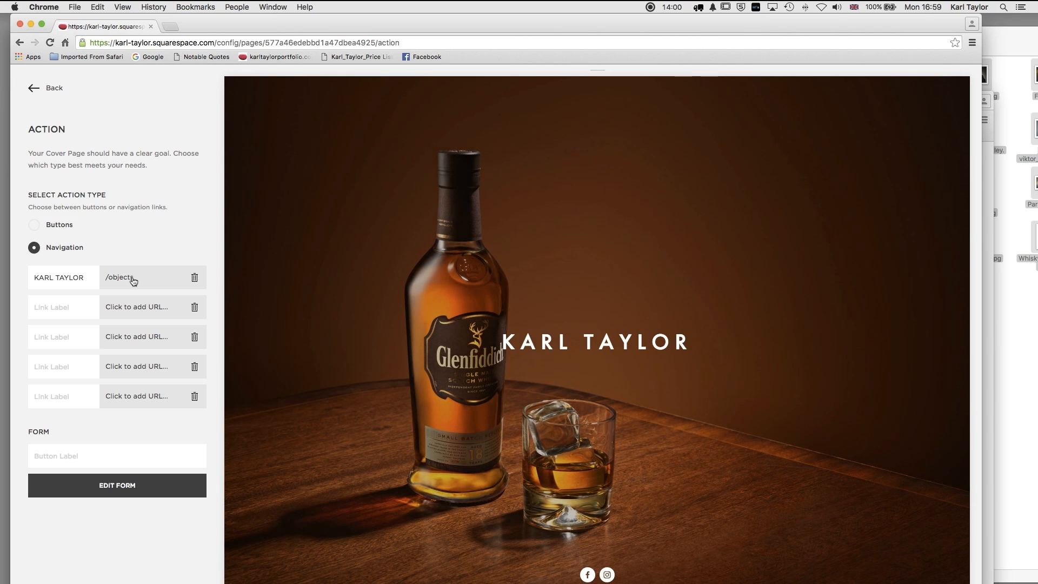
# - Change the cover page's first navigation link from Objects to the Overview gallery and save the change
pyautogui.click(134, 281)
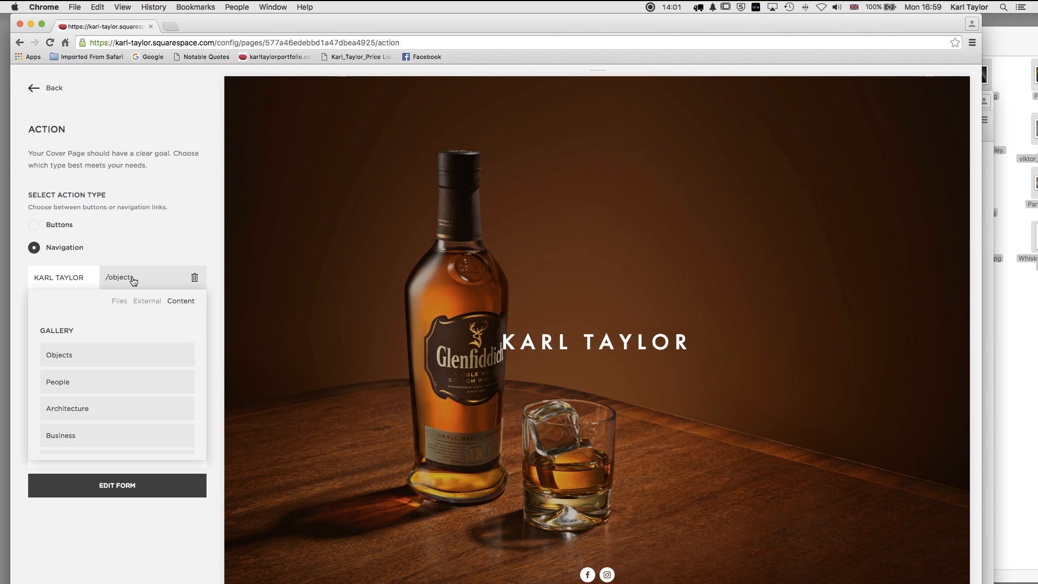
pyautogui.scroll(-5, 129, 378)
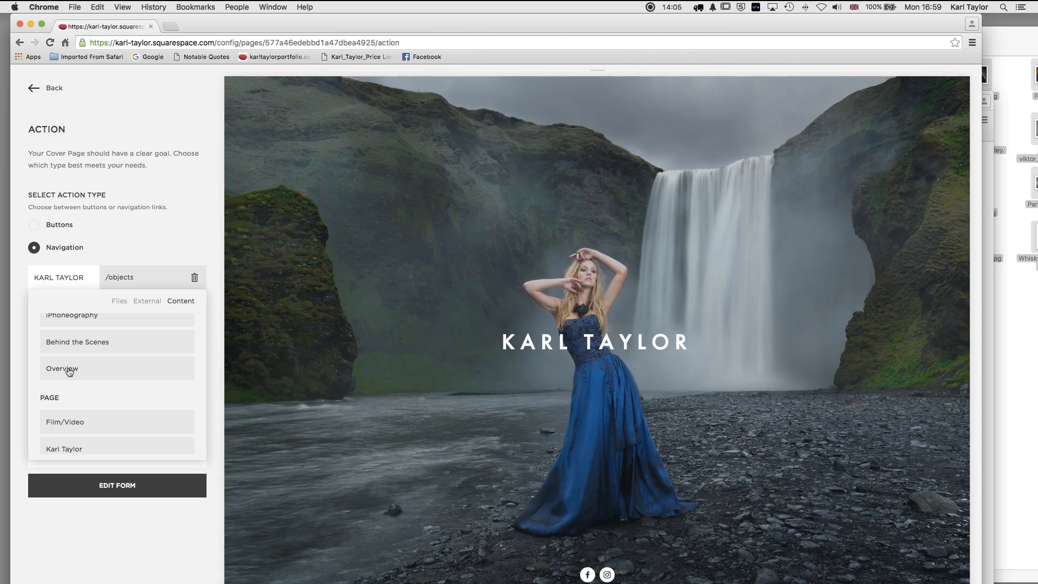
pyautogui.click(69, 372)
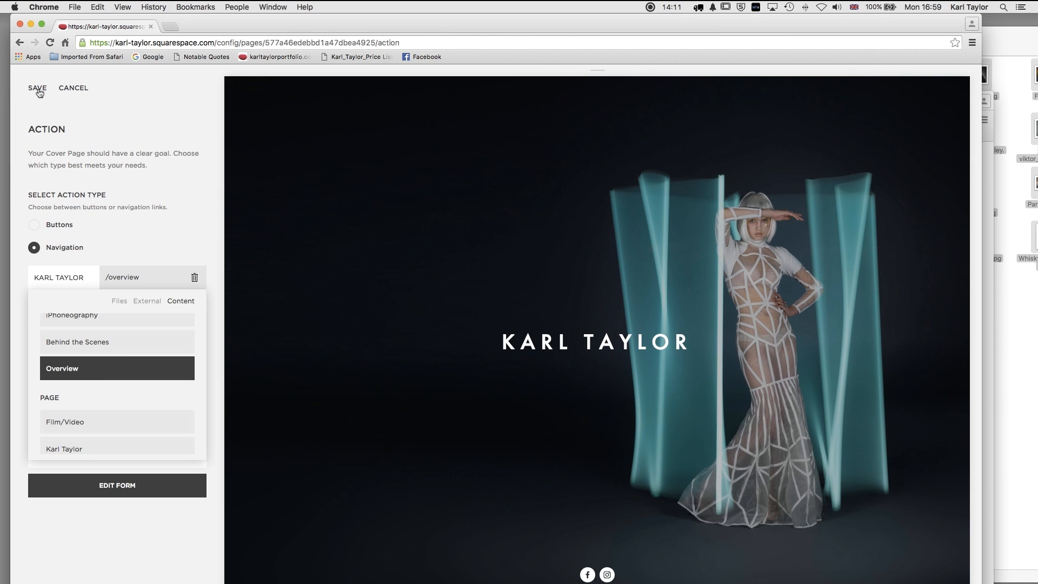
pyautogui.click(38, 93)
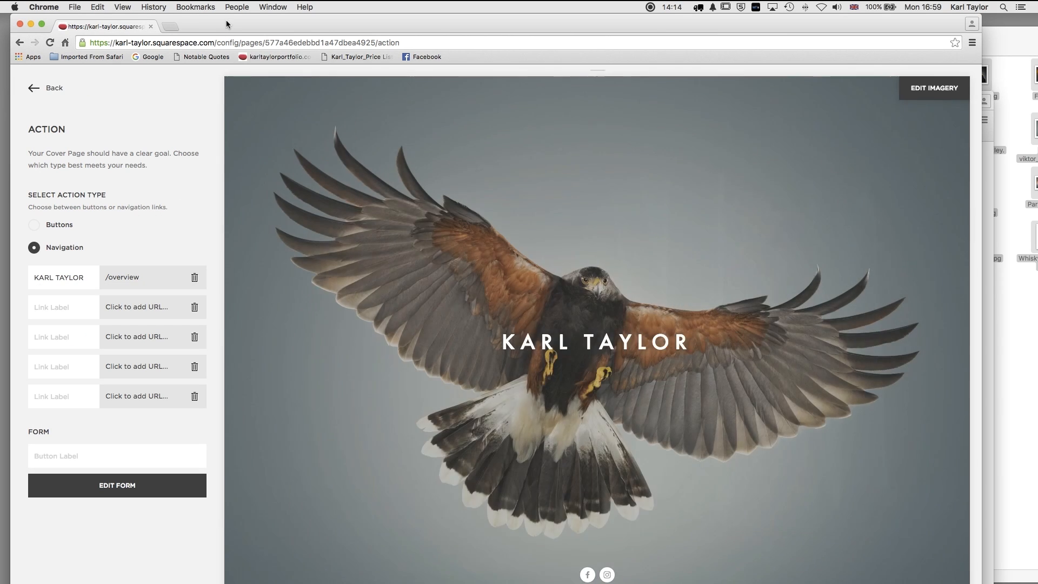
# - Bring the live site window forward, browse the whole Overview gallery, and test the title link on the cover page
pyautogui.moveTo(226, 22); pyautogui.dragTo(240, 125)
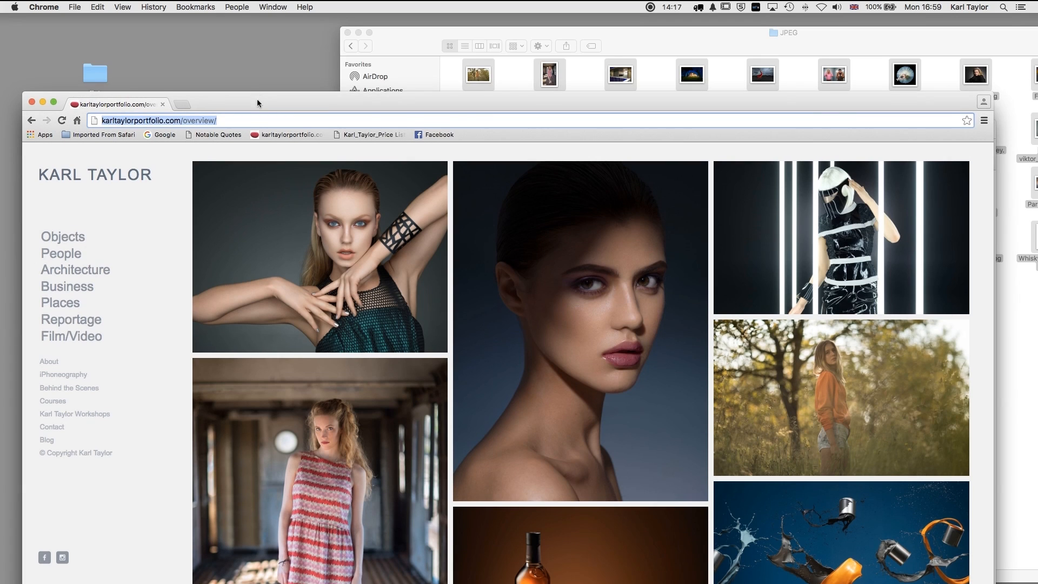
pyautogui.moveTo(257, 98); pyautogui.dragTo(238, 36)
pyautogui.click(277, 66)
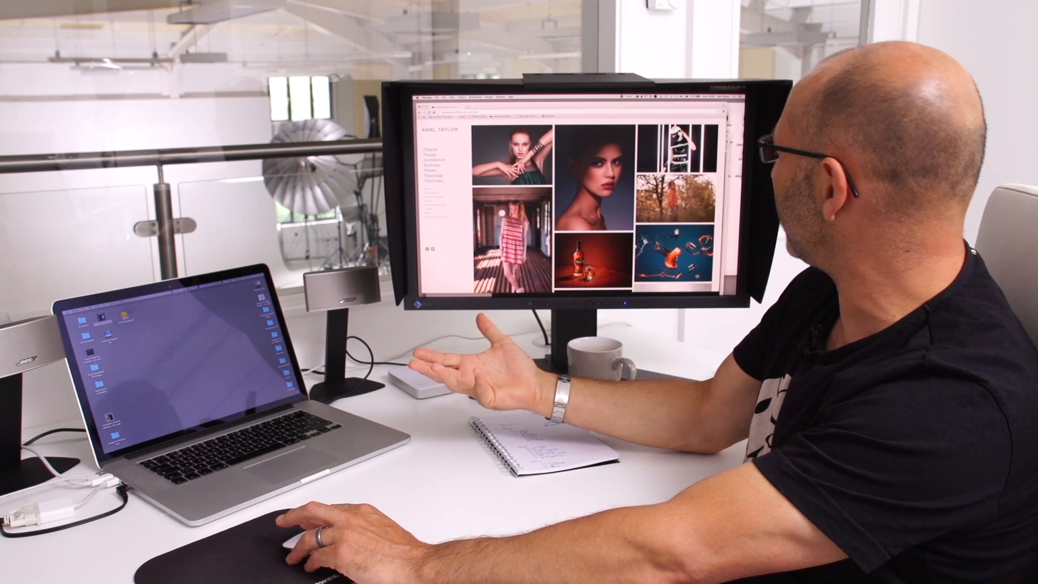
pyautogui.scroll(-10, 595, 206)
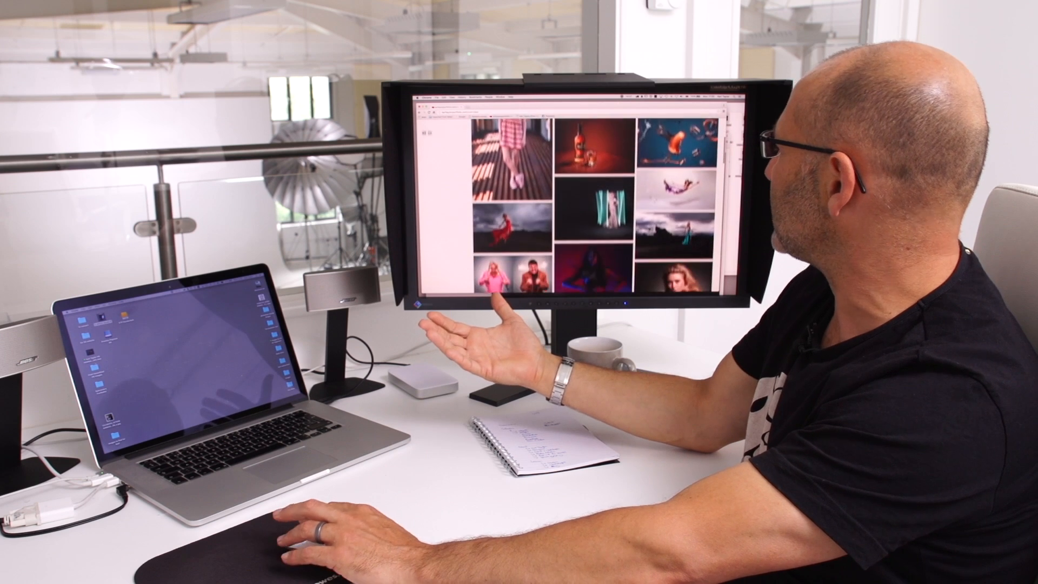
pyautogui.scroll(-10, 594, 205)
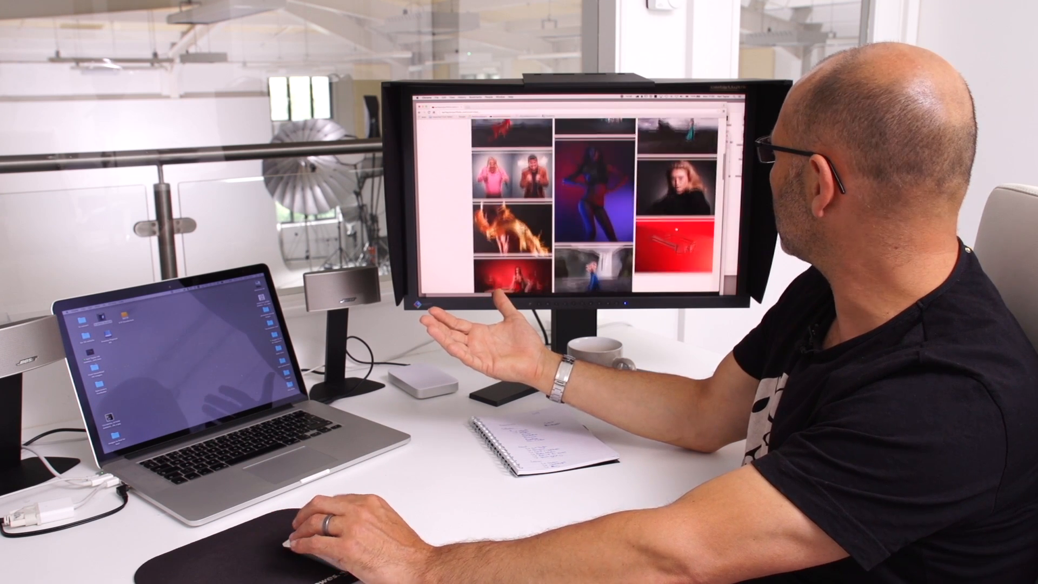
pyautogui.scroll(-10, 595, 205)
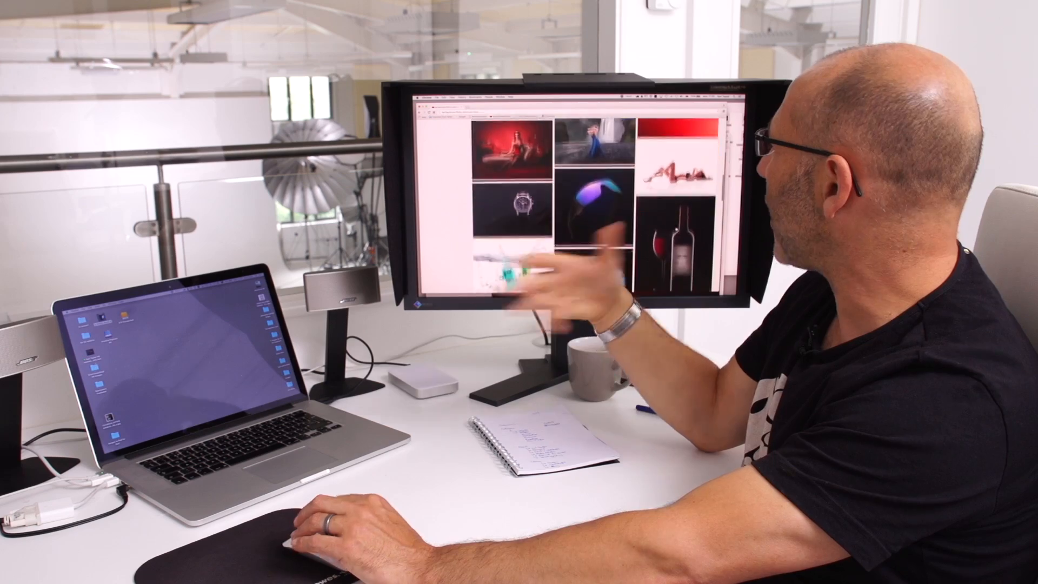
pyautogui.scroll(-10, 595, 206)
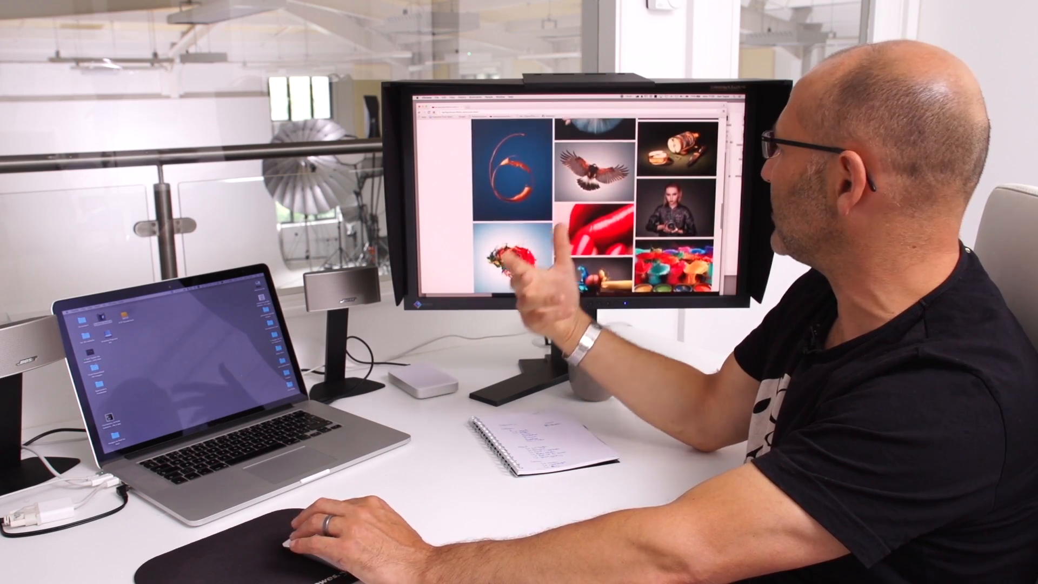
pyautogui.scroll(-1, 677, 228)
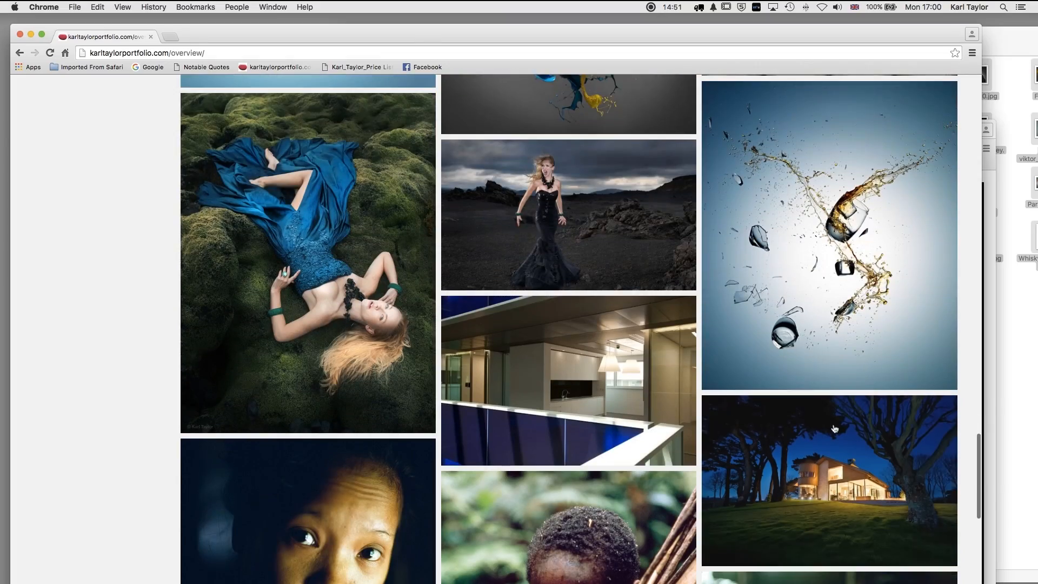
pyautogui.scroll(-1, 835, 429)
pyautogui.scroll(-20, 834, 429)
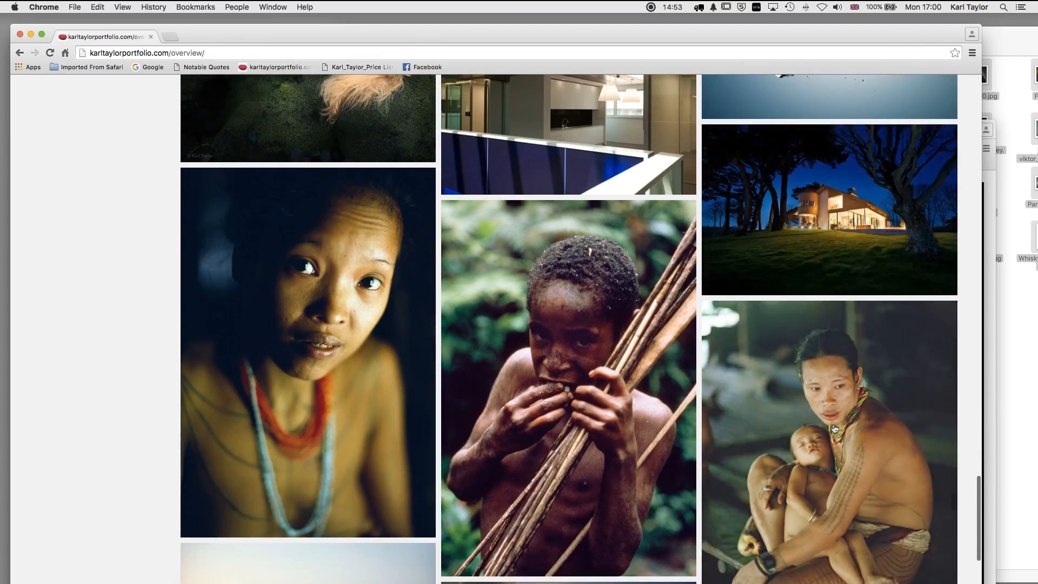
pyautogui.scroll(10, 834, 429)
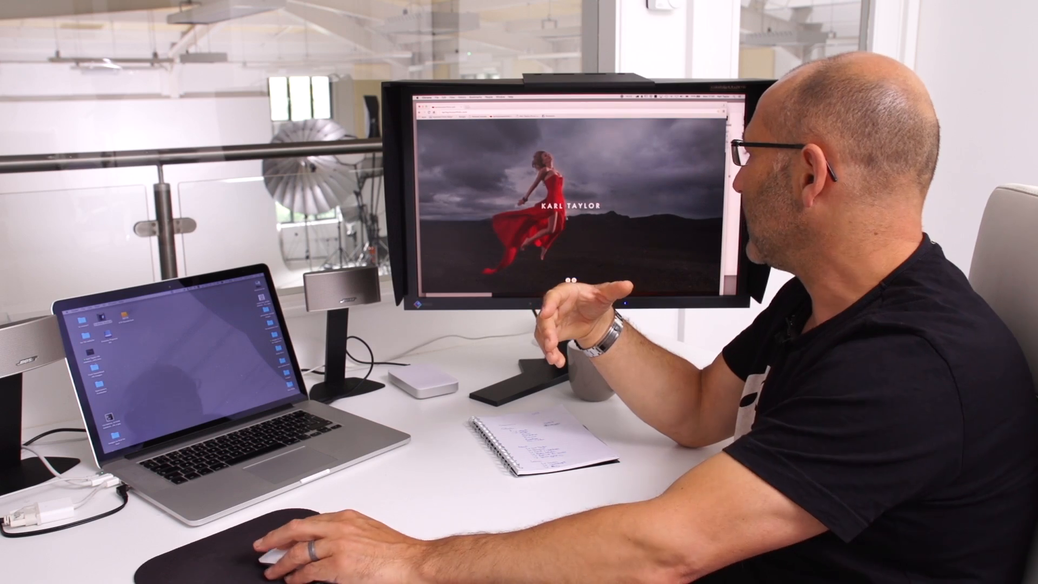
pyautogui.click(569, 207)
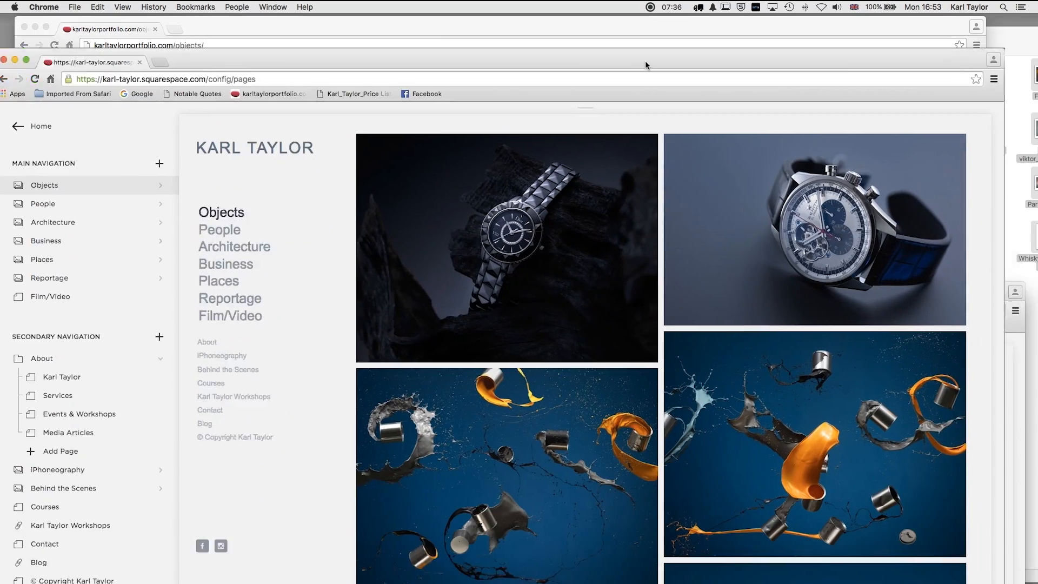
# - Create a new folder named Galleries in the Main Navigation
pyautogui.moveTo(670, 65); pyautogui.dragTo(658, 31)
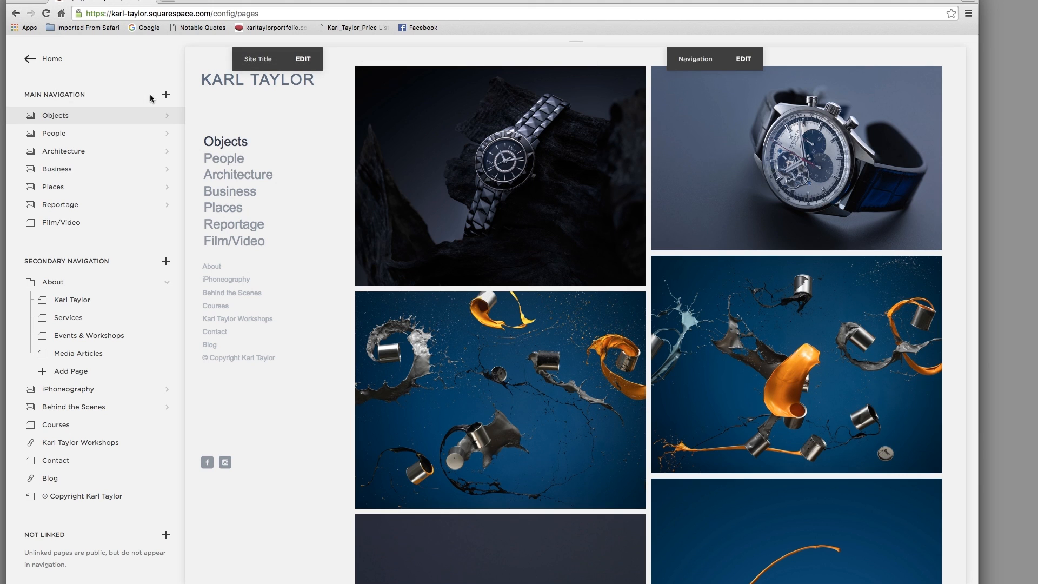
pyautogui.click(166, 97)
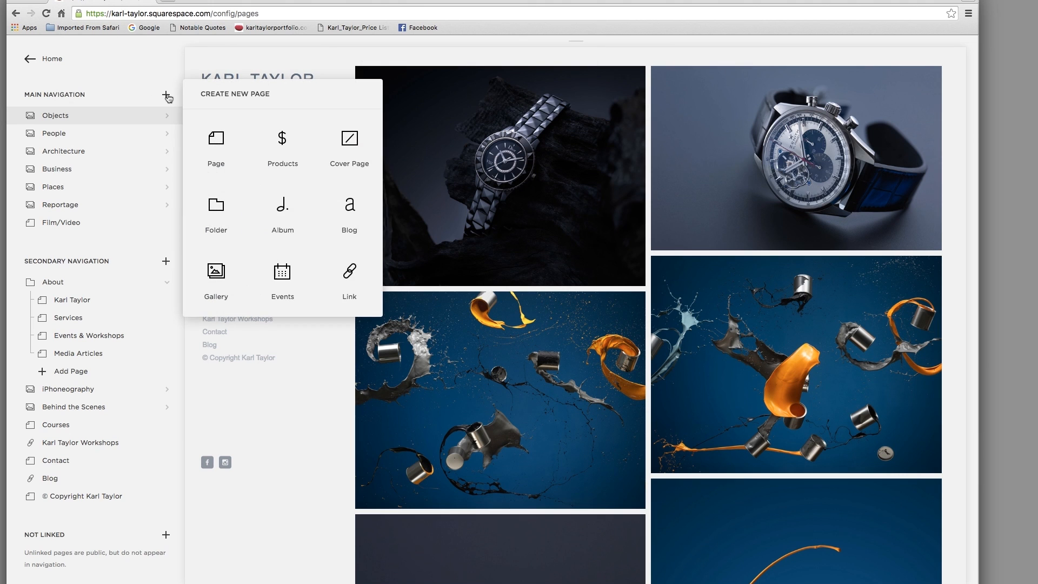
pyautogui.click(216, 205)
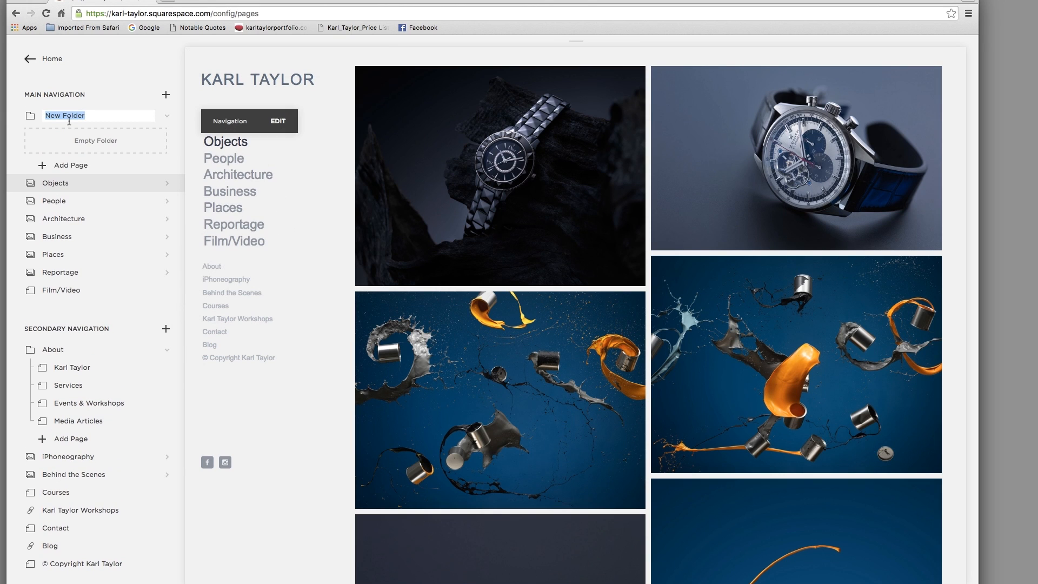
pyautogui.write('Gall')
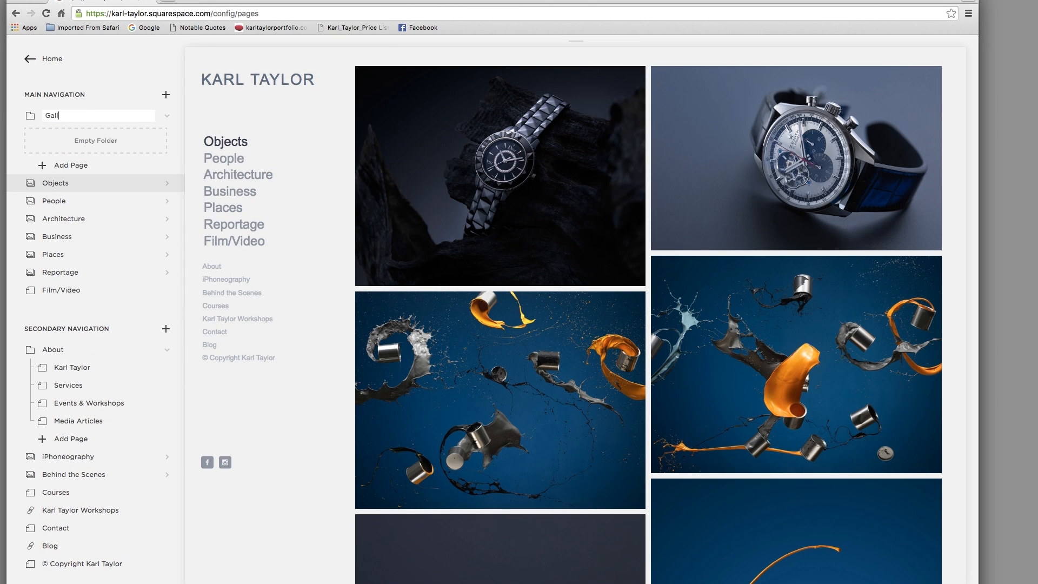
pyautogui.write('eries')
pyautogui.click(118, 87)
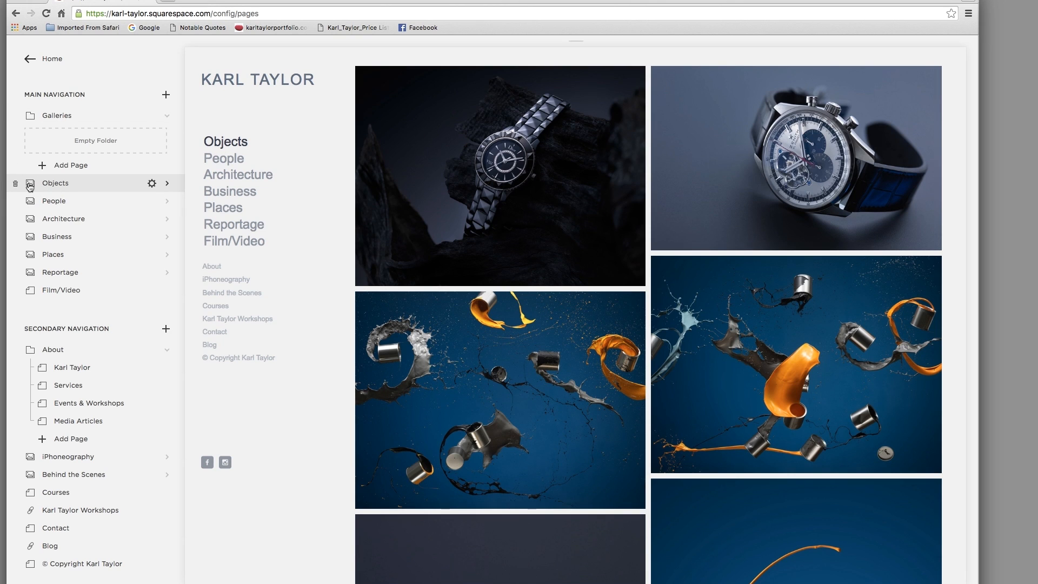
# - Move the Objects, People, Architecture, Business, Places, Reportage and Film/Video pages into the Galleries folder
pyautogui.moveTo(54, 187); pyautogui.dragTo(86, 136)
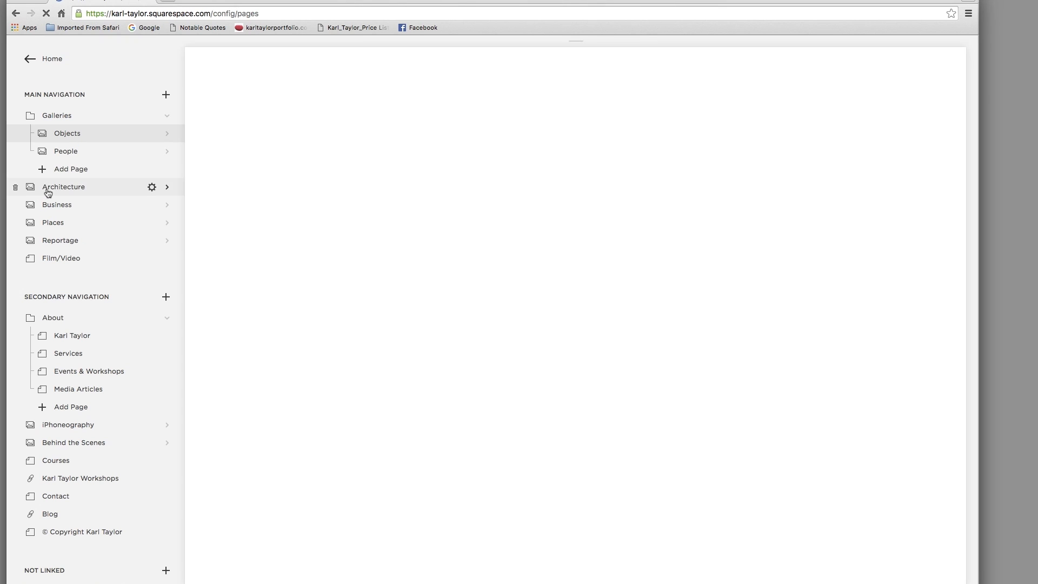
pyautogui.moveTo(41, 190); pyautogui.dragTo(76, 167)
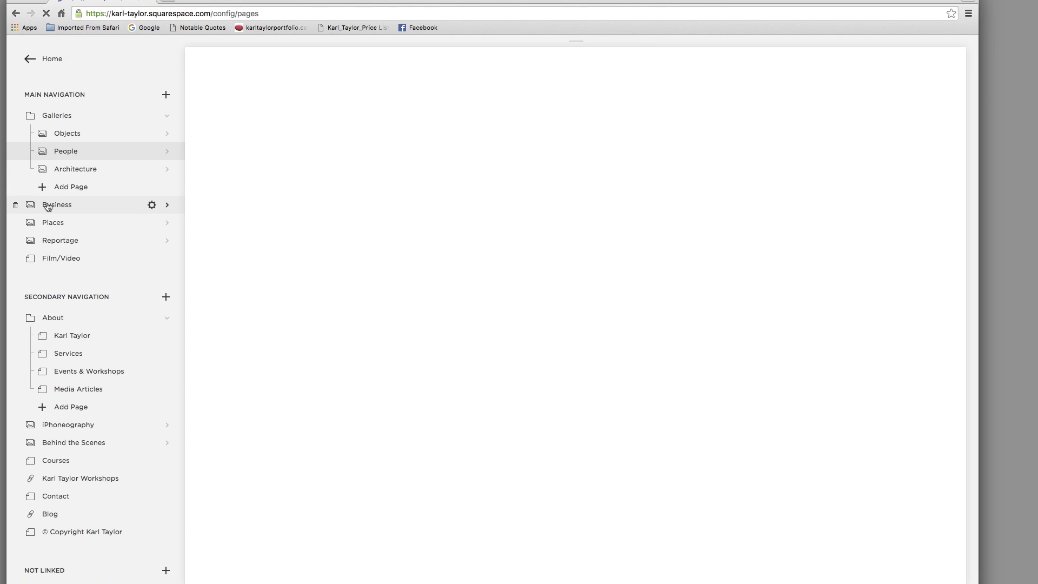
pyautogui.moveTo(46, 204); pyautogui.dragTo(85, 204)
pyautogui.moveTo(55, 241); pyautogui.dragTo(85, 227)
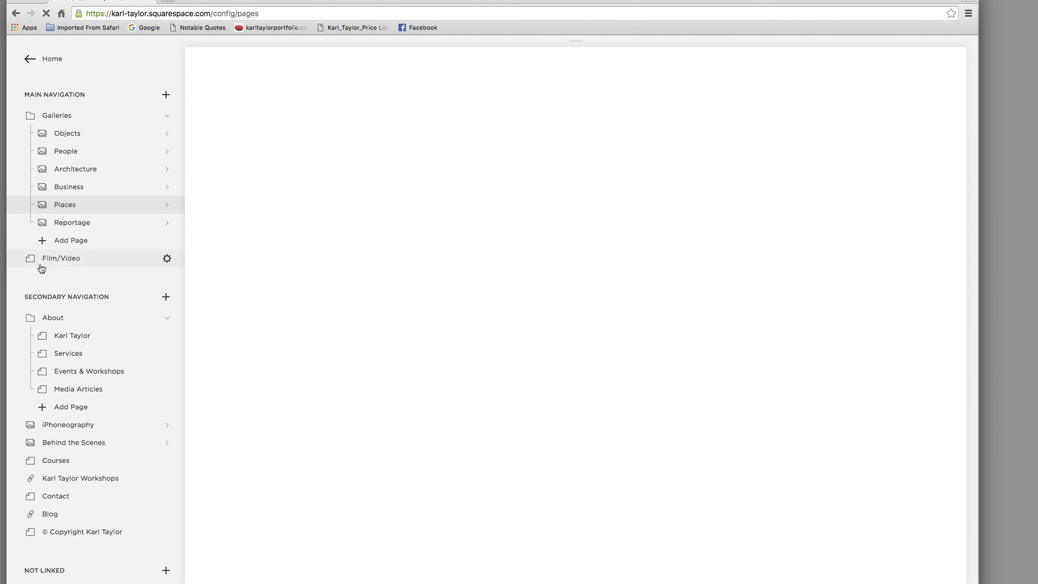
pyautogui.moveTo(44, 263); pyautogui.dragTo(73, 242)
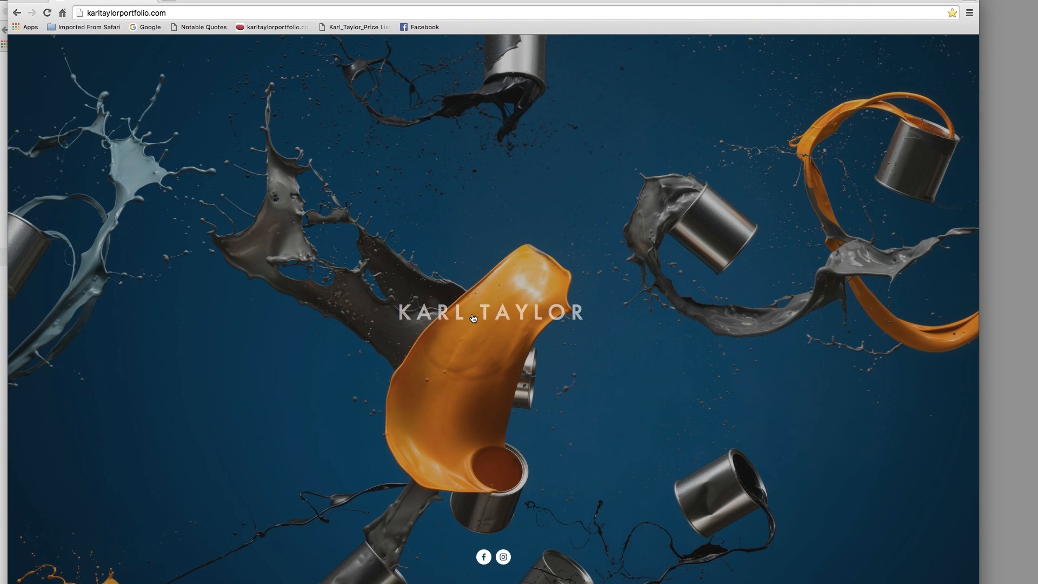
# - Enter the live site through the cover page title and test expanding and collapsing the Galleries folder
pyautogui.click(473, 317)
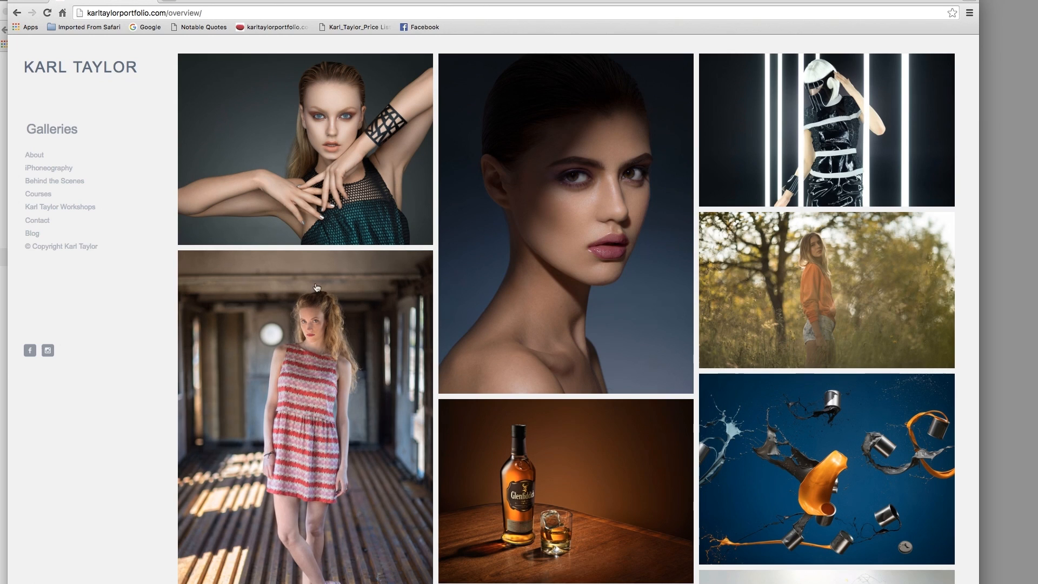
pyautogui.click(51, 132)
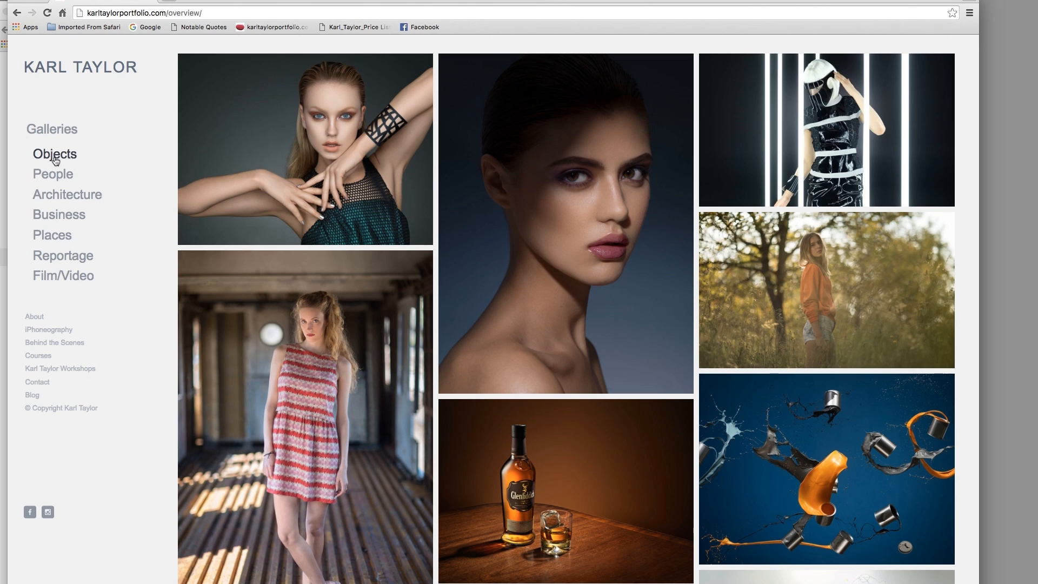
pyautogui.click(47, 128)
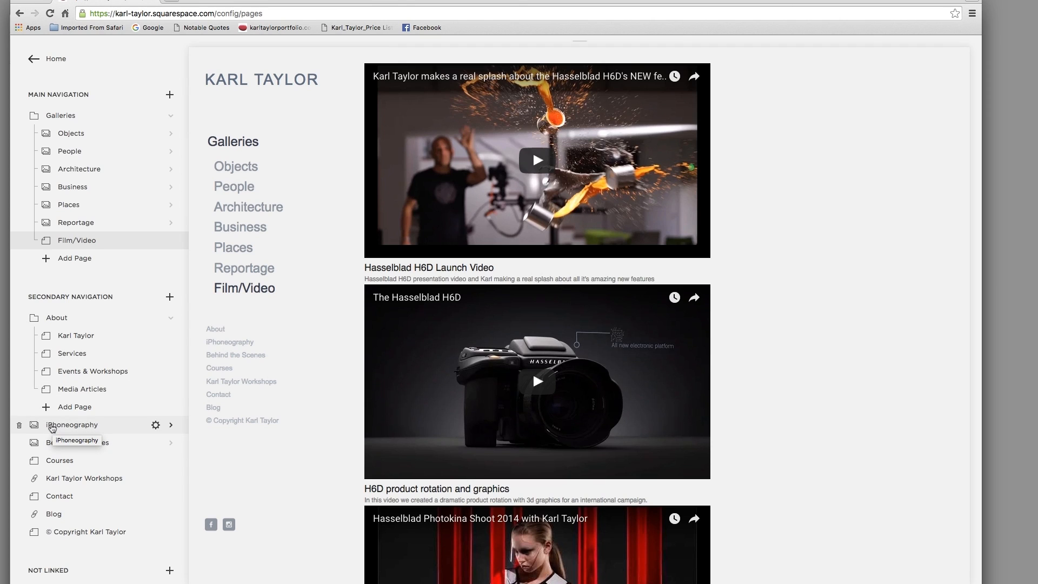
# - Move the iPhoneography and Behind the Scenes galleries into the About folder, below Media Articles
pyautogui.moveTo(52, 428); pyautogui.dragTo(64, 410)
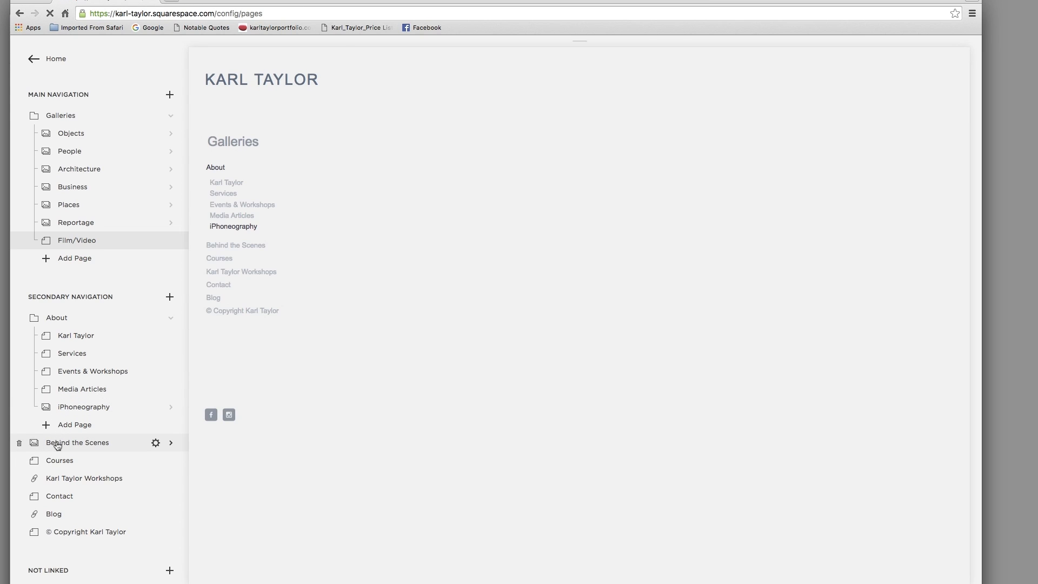
pyautogui.moveTo(58, 445)
pyautogui.mouseDown()
pyautogui.moveTo(50, 414)
pyautogui.moveTo(59, 427)
pyautogui.mouseUp()
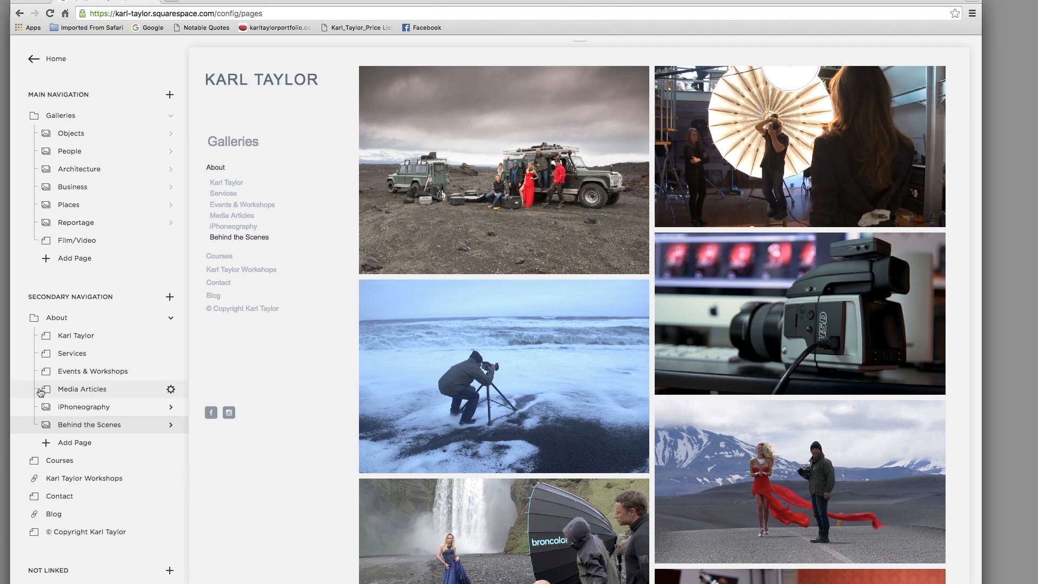
# - Create a folder named Learn in the Secondary Navigation and place it directly below the About folder
pyautogui.click(170, 298)
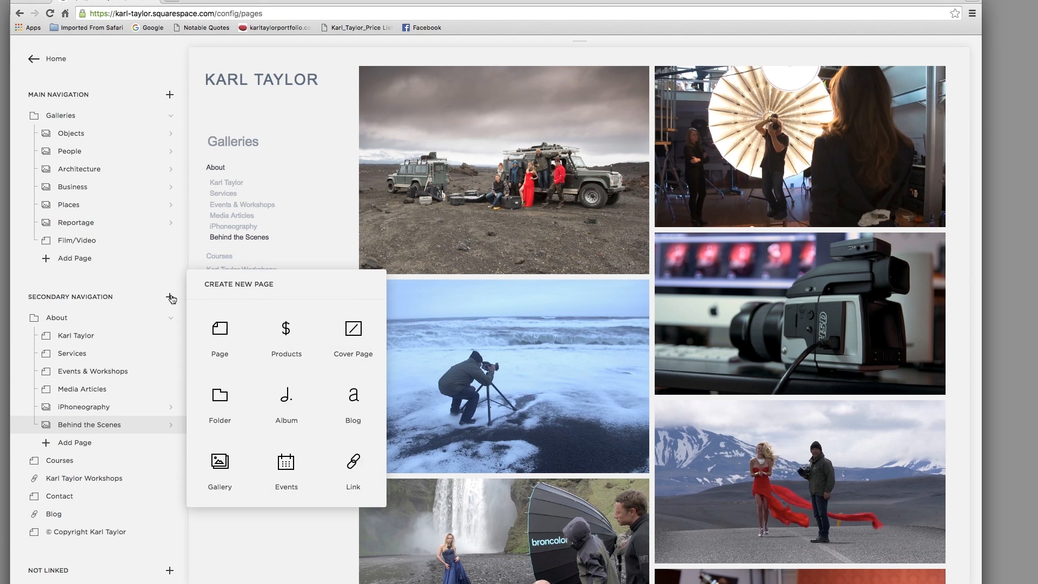
pyautogui.click(220, 398)
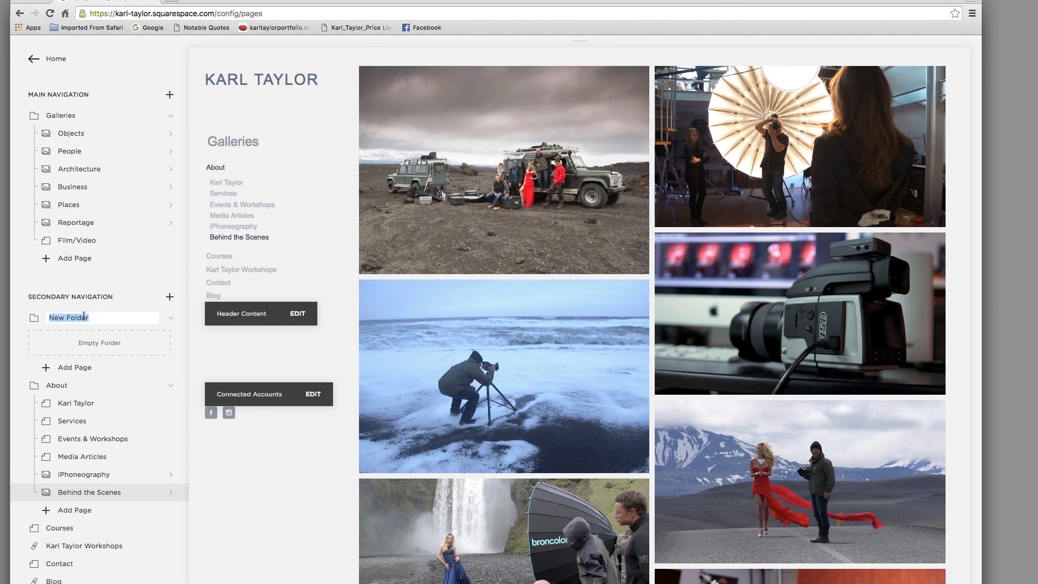
pyautogui.write('Learn')
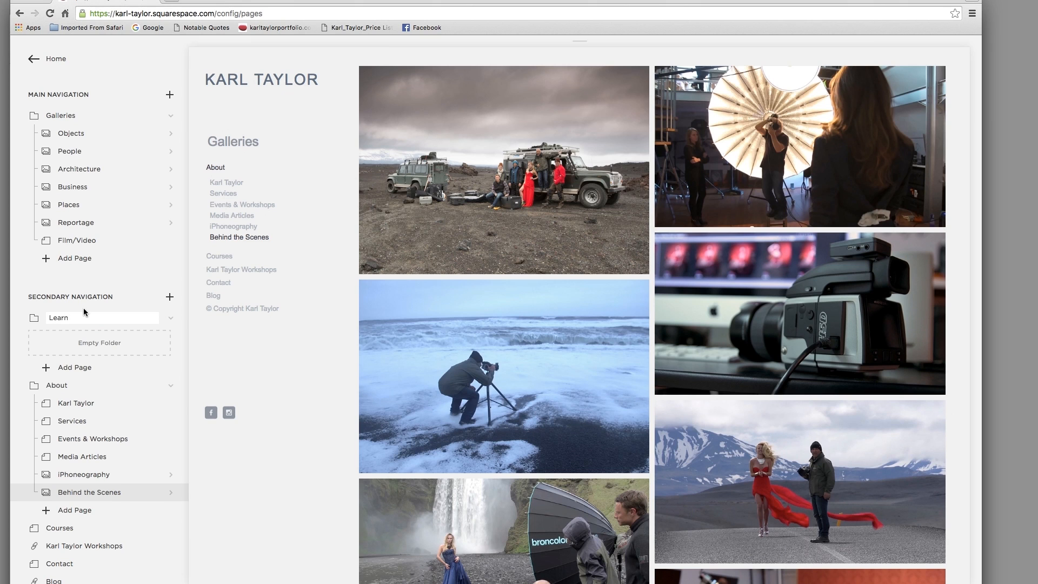
pyautogui.press('Return')
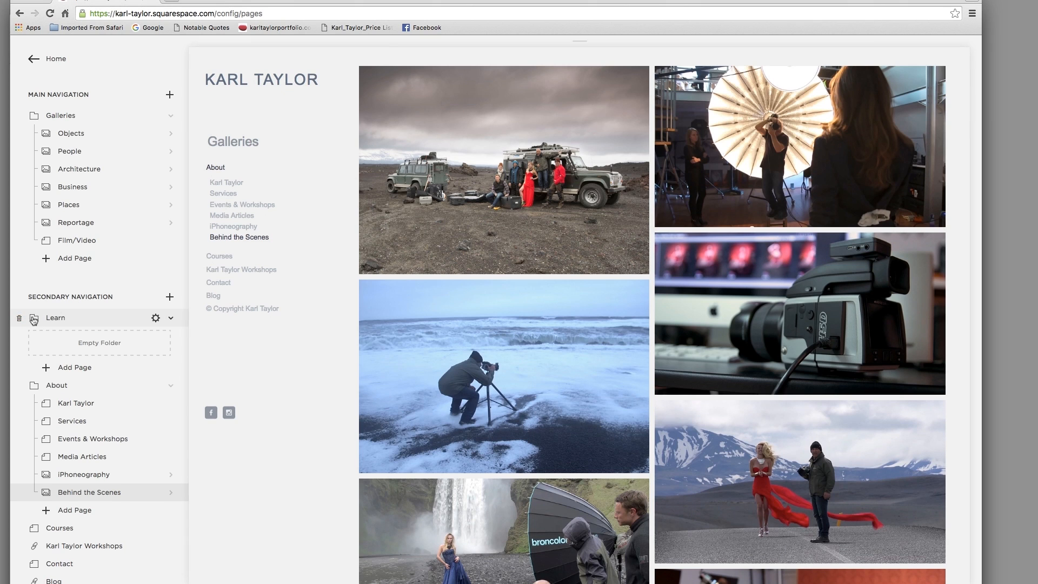
pyautogui.moveTo(35, 326); pyautogui.dragTo(33, 470)
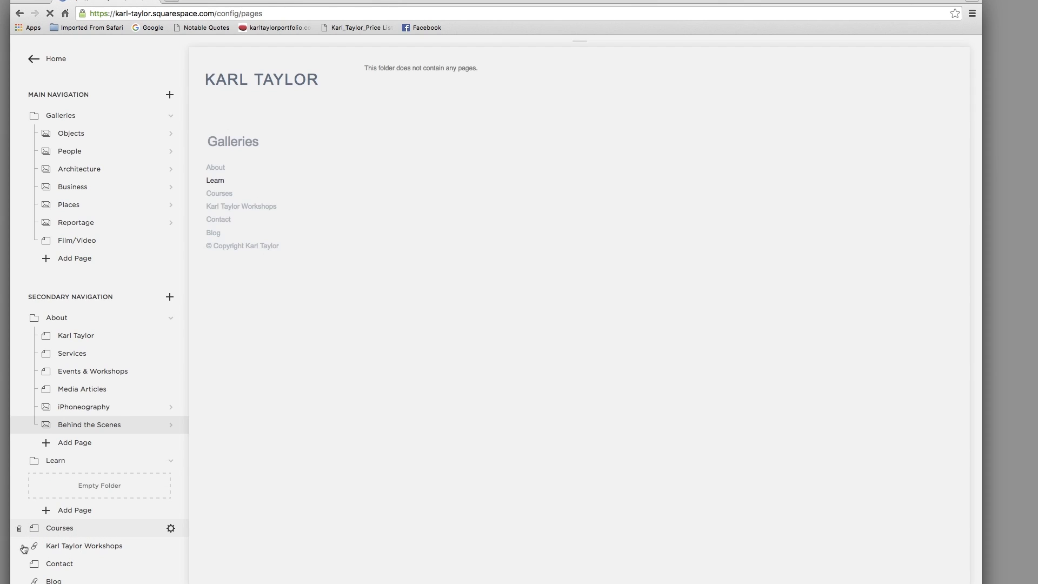
# - Move Courses, Karl Taylor Workshops and Blog into the Learn folder, ordered as Karl Taylor Workshops, Courses, Blog
pyautogui.moveTo(35, 528); pyautogui.dragTo(55, 479)
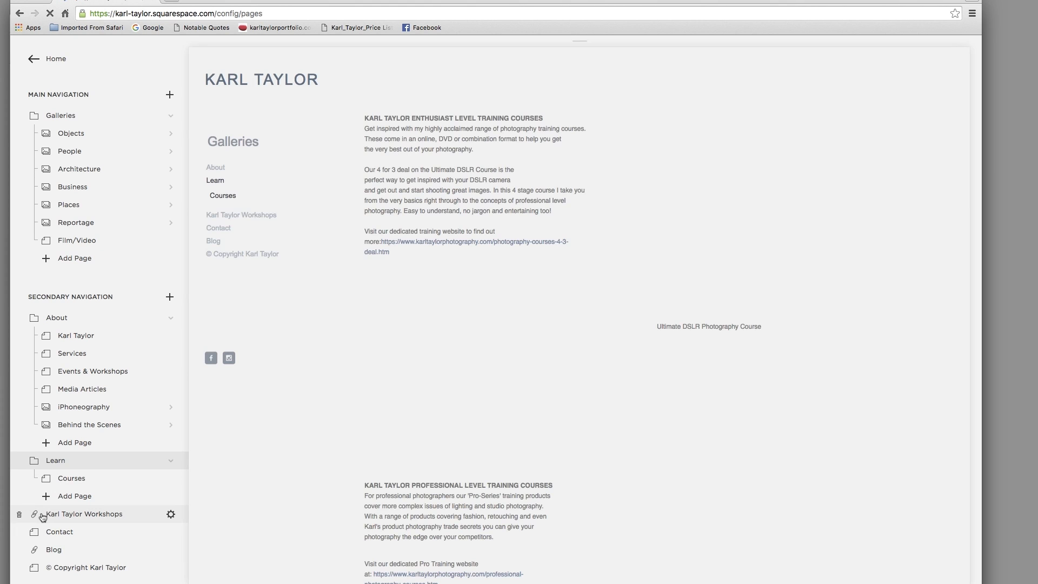
pyautogui.moveTo(42, 517); pyautogui.dragTo(47, 495)
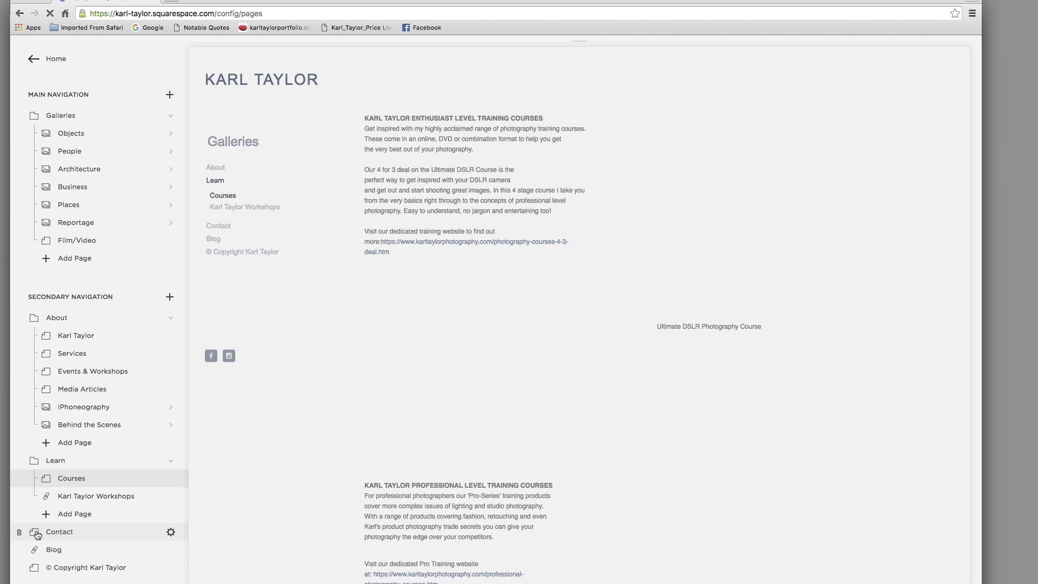
pyautogui.moveTo(36, 550); pyautogui.dragTo(44, 497)
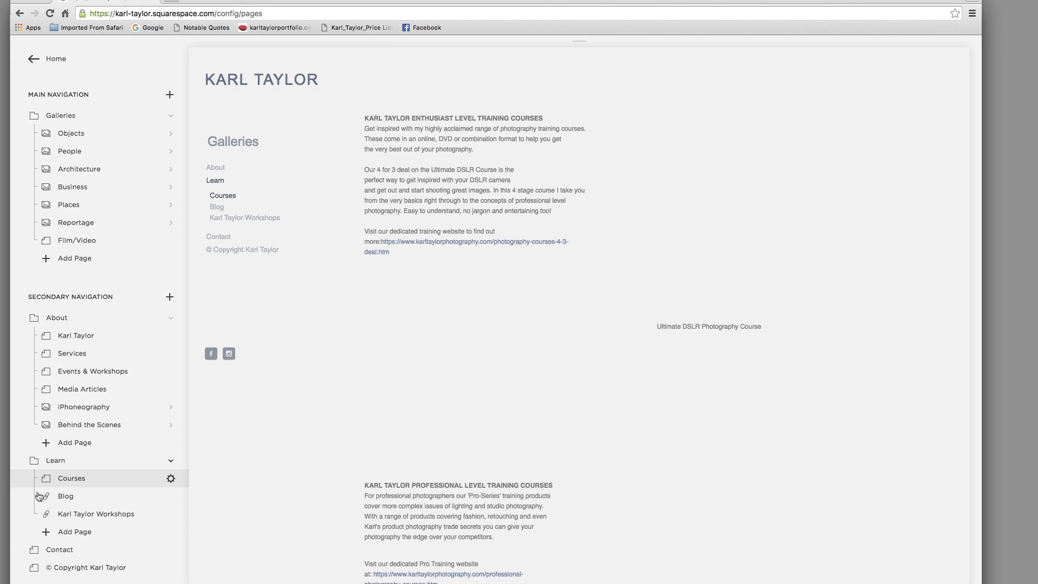
pyautogui.moveTo(60, 517); pyautogui.dragTo(62, 483)
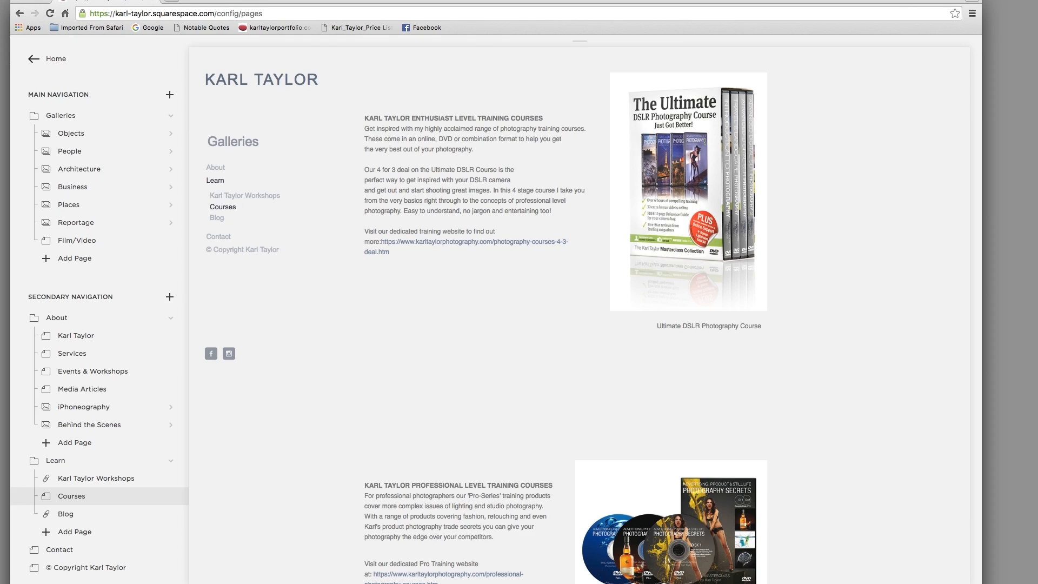
# - Bring the live site forward, enter it again from the cover page, and test opening and closing the Galleries folder
pyautogui.click(243, 31)
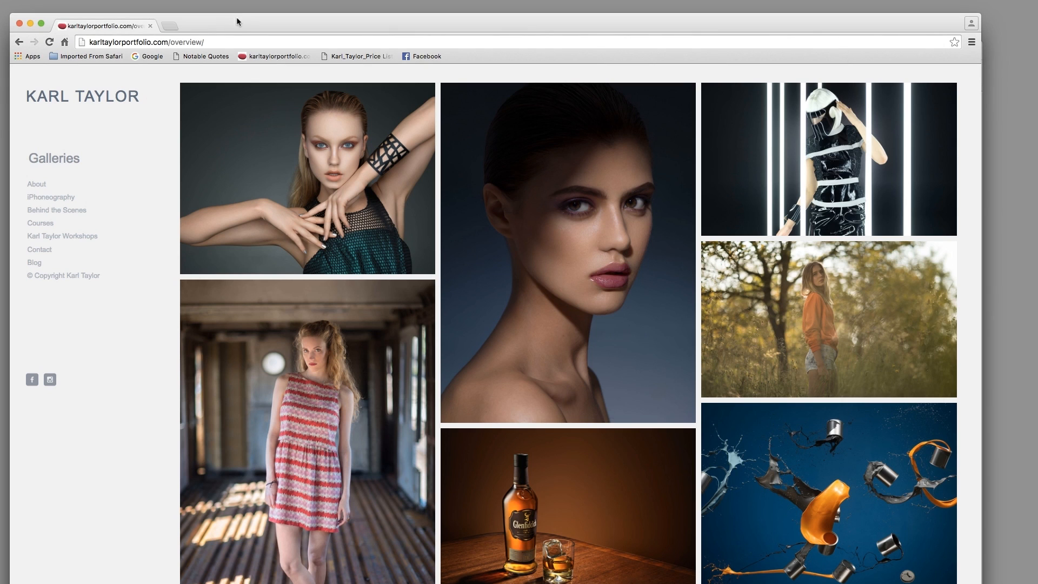
pyautogui.click(279, 56)
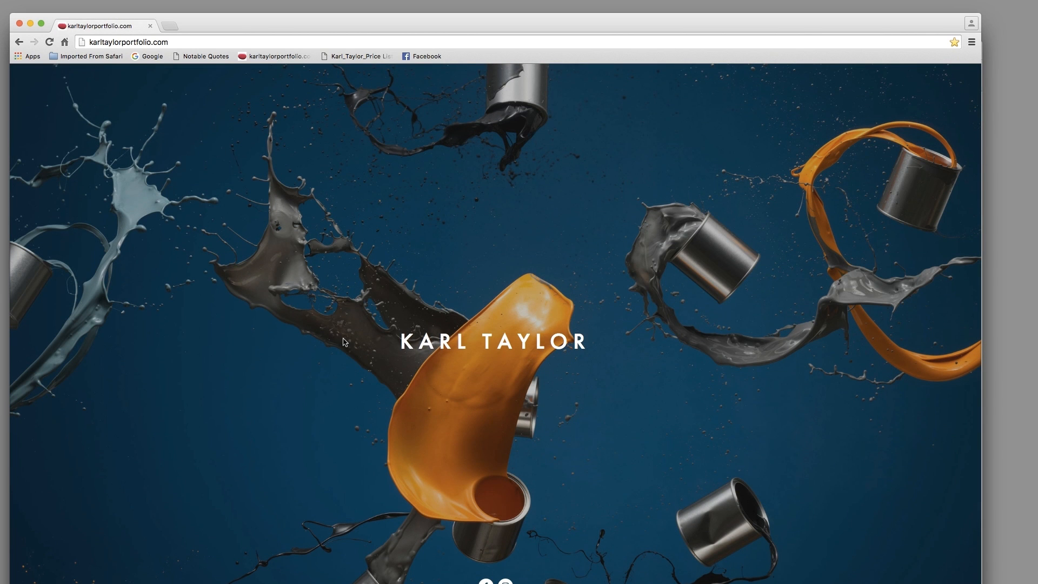
pyautogui.click(501, 342)
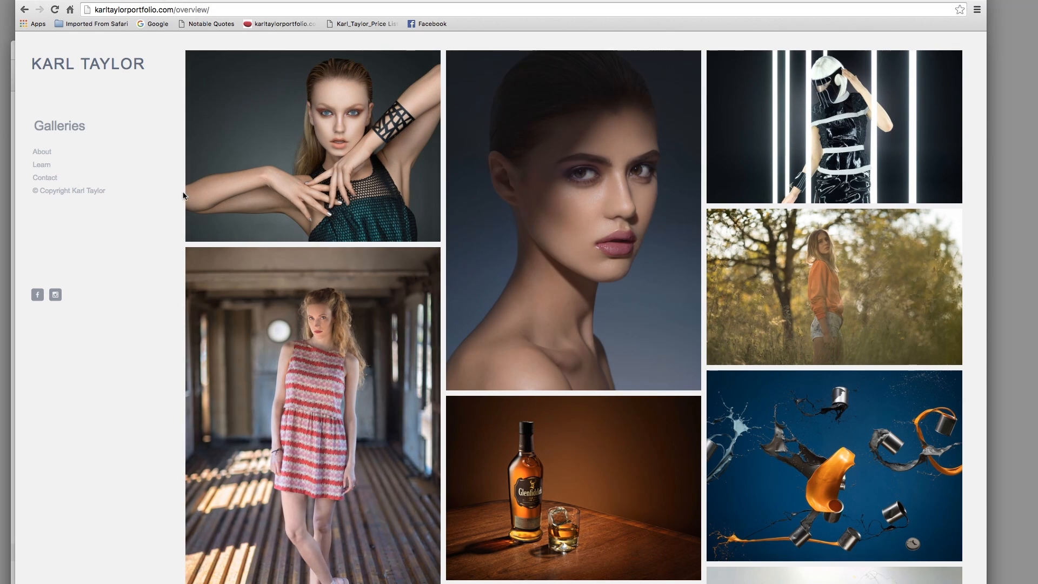
pyautogui.click(68, 130)
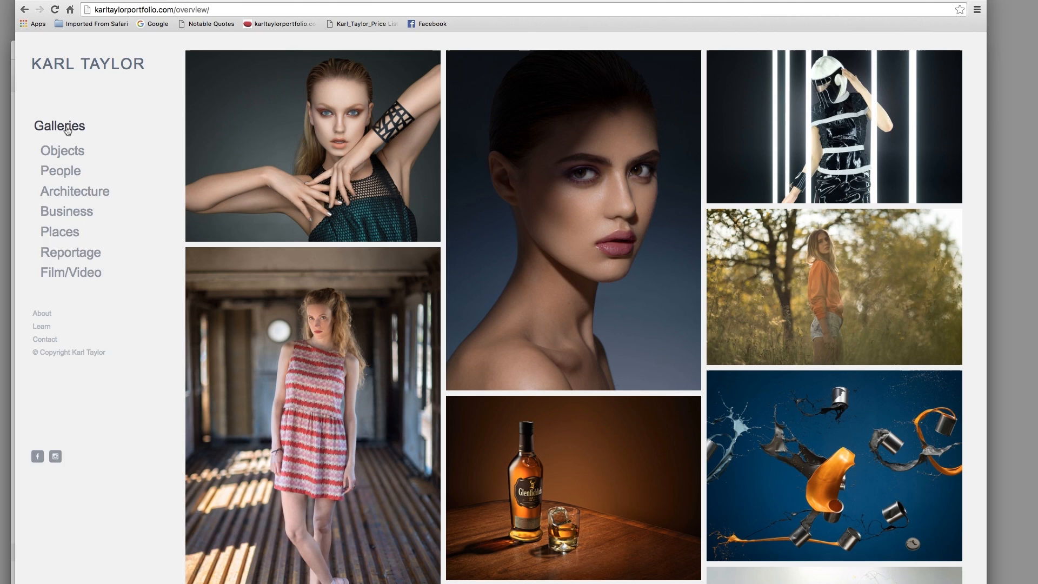
pyautogui.click(67, 129)
pyautogui.click(67, 130)
pyautogui.click(67, 130)
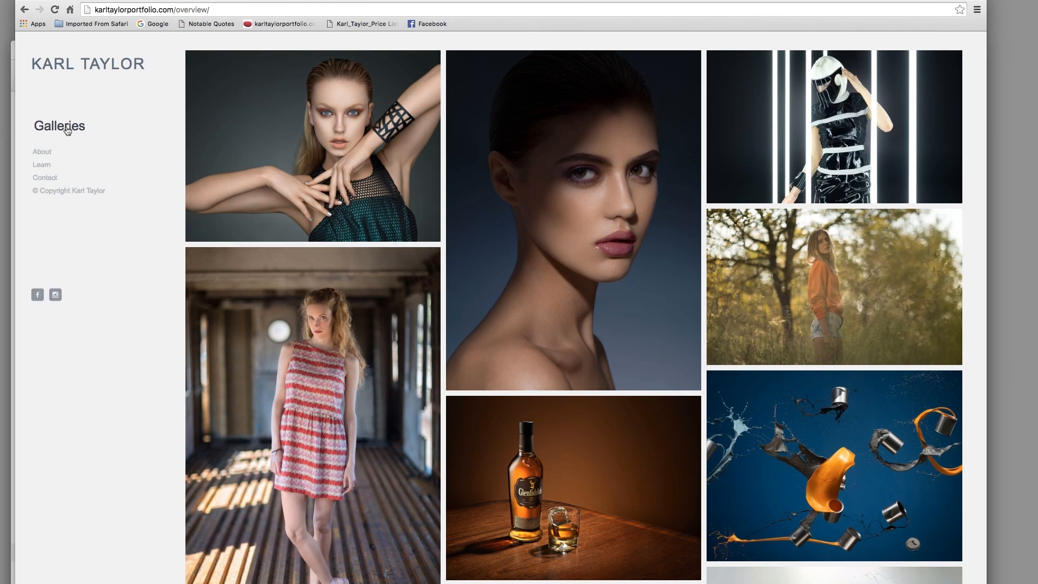
pyautogui.click(68, 130)
pyautogui.click(67, 130)
# - Test the About, Learn, Contact and Galleries entries on the live site, and re-enter it through the cover page title
pyautogui.click(48, 153)
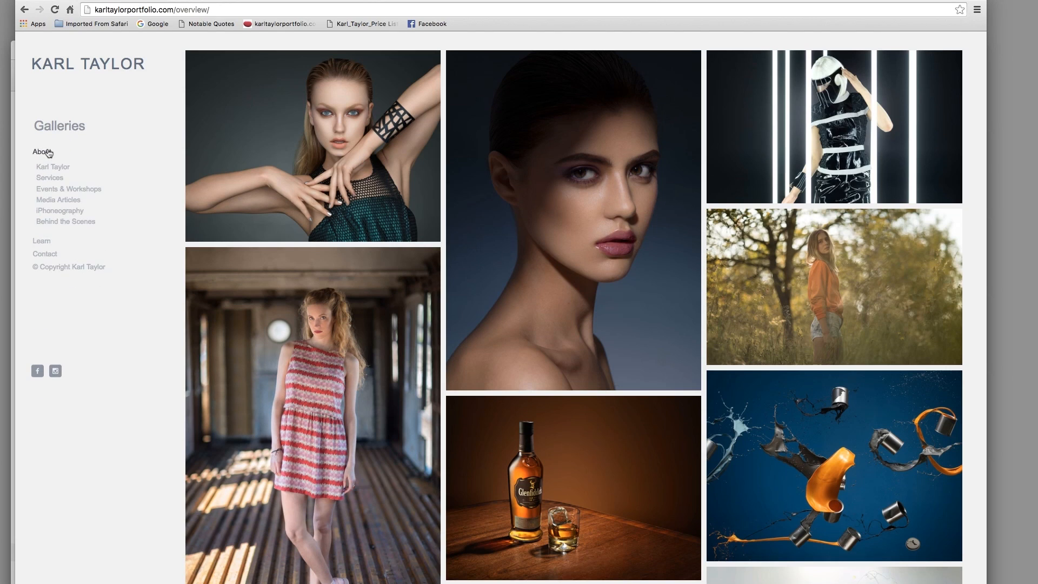
pyautogui.click(48, 153)
pyautogui.click(47, 164)
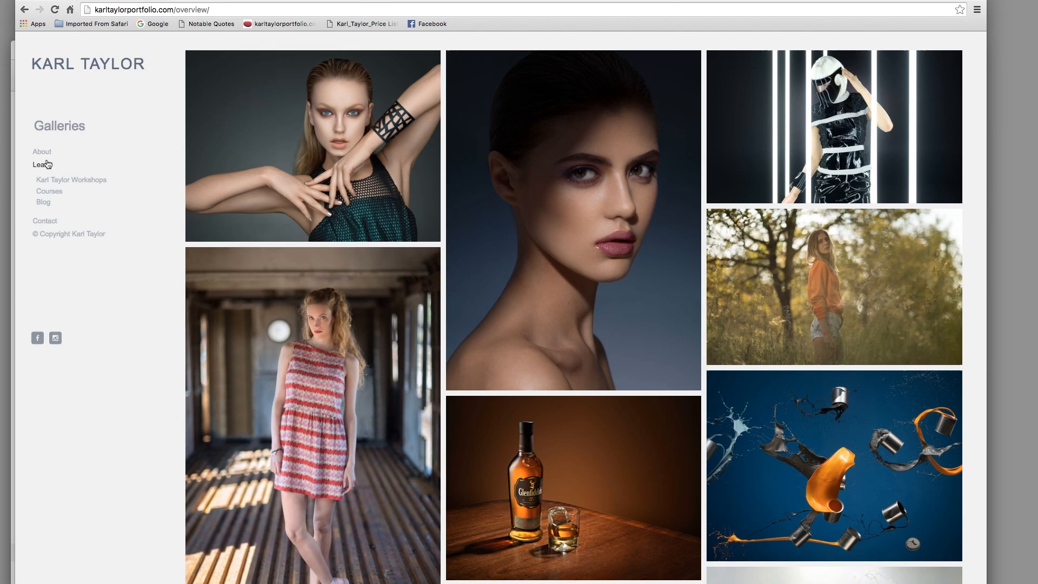
pyautogui.click(47, 165)
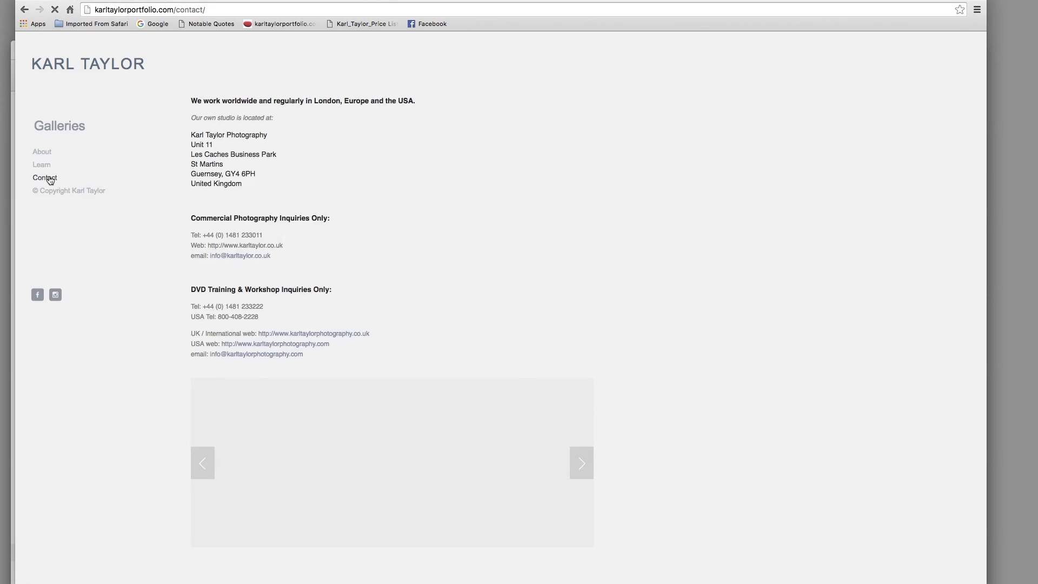
pyautogui.click(46, 153)
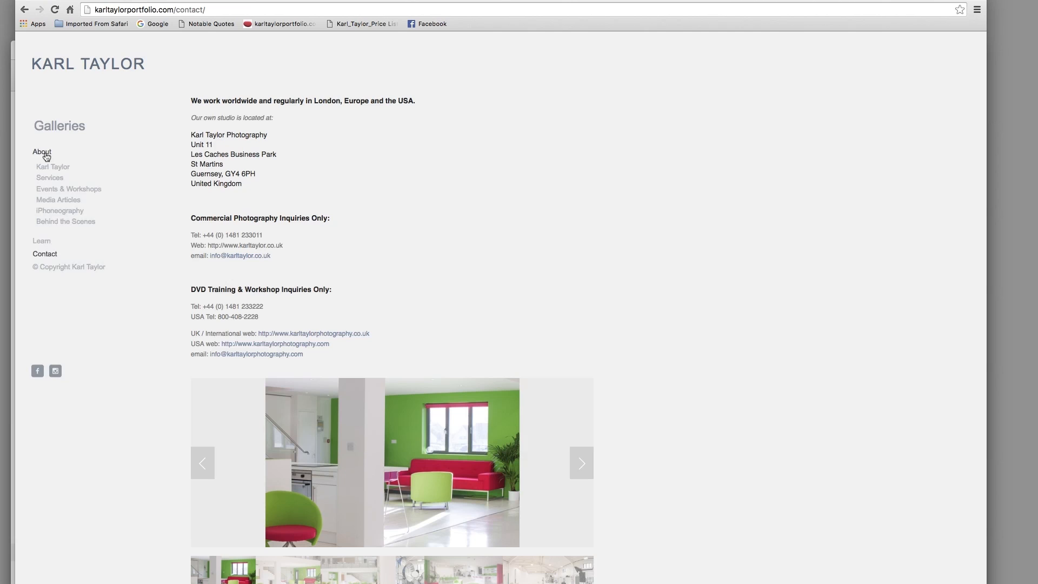
pyautogui.click(61, 128)
pyautogui.click(62, 129)
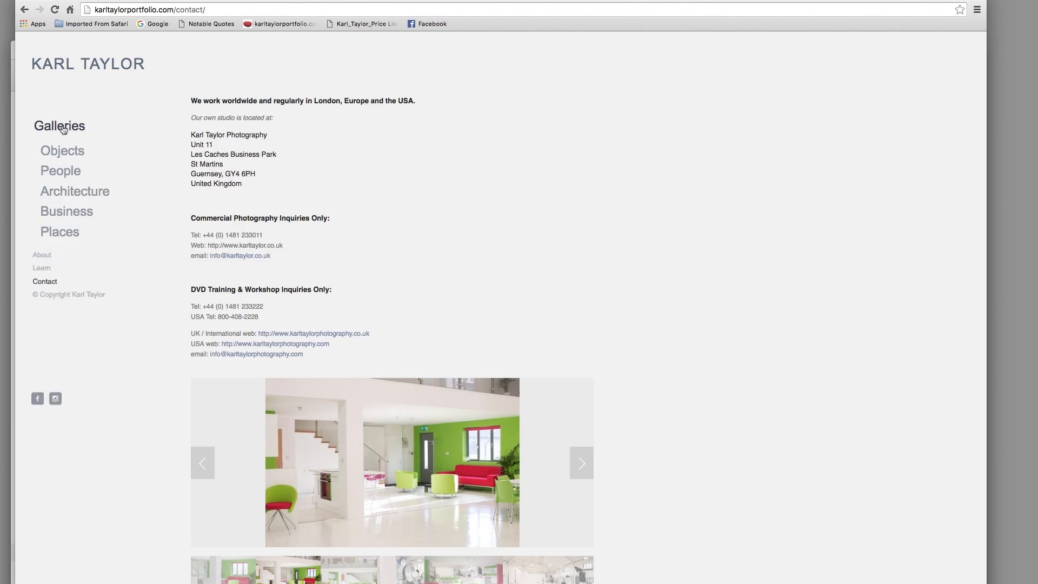
pyautogui.click(63, 129)
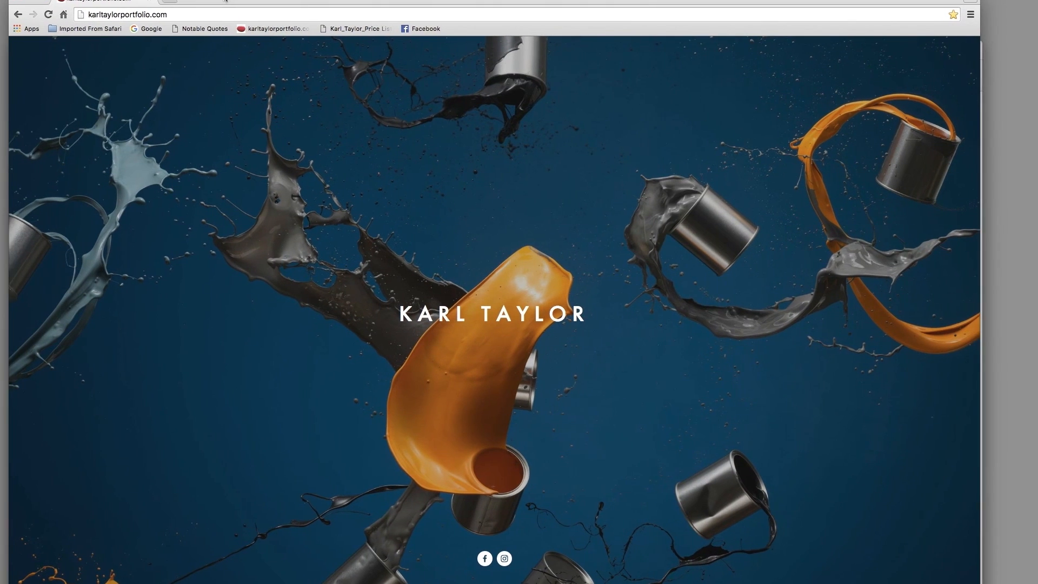
pyautogui.click(456, 313)
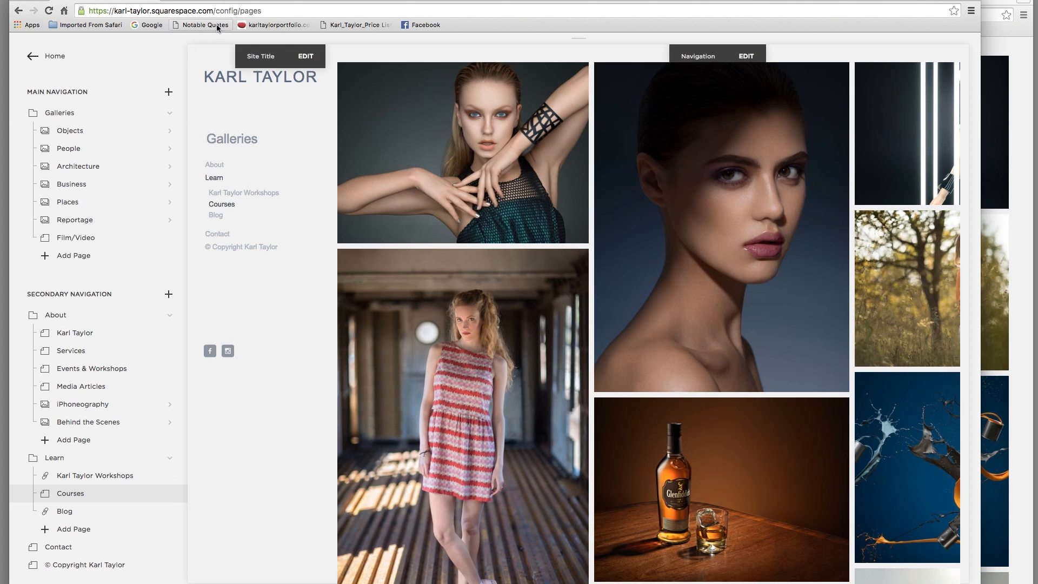
# - Open the Style Editor from the design settings and set the main Navigation Size to 19px
pyautogui.click(61, 57)
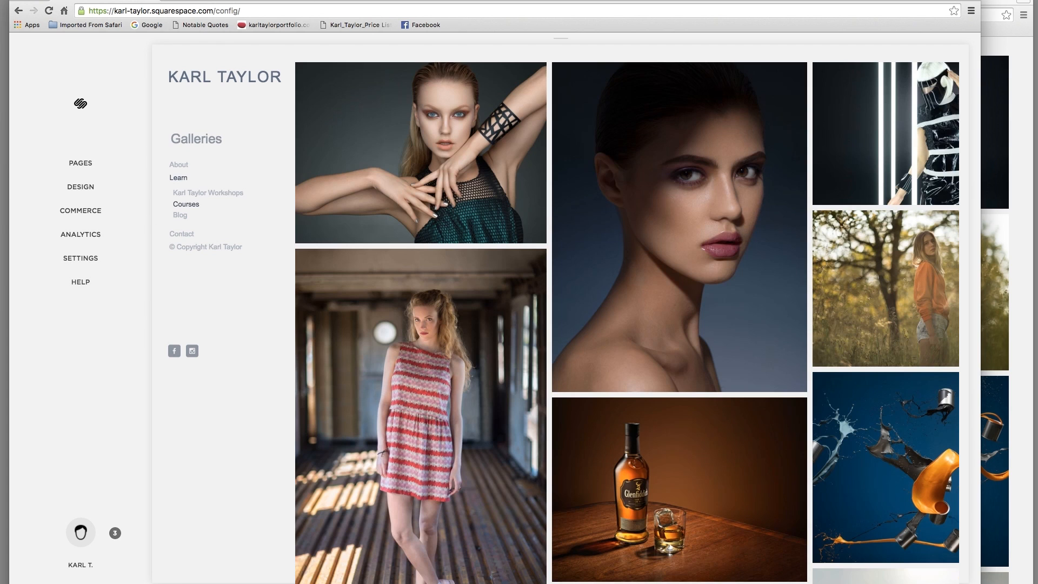
pyautogui.click(77, 188)
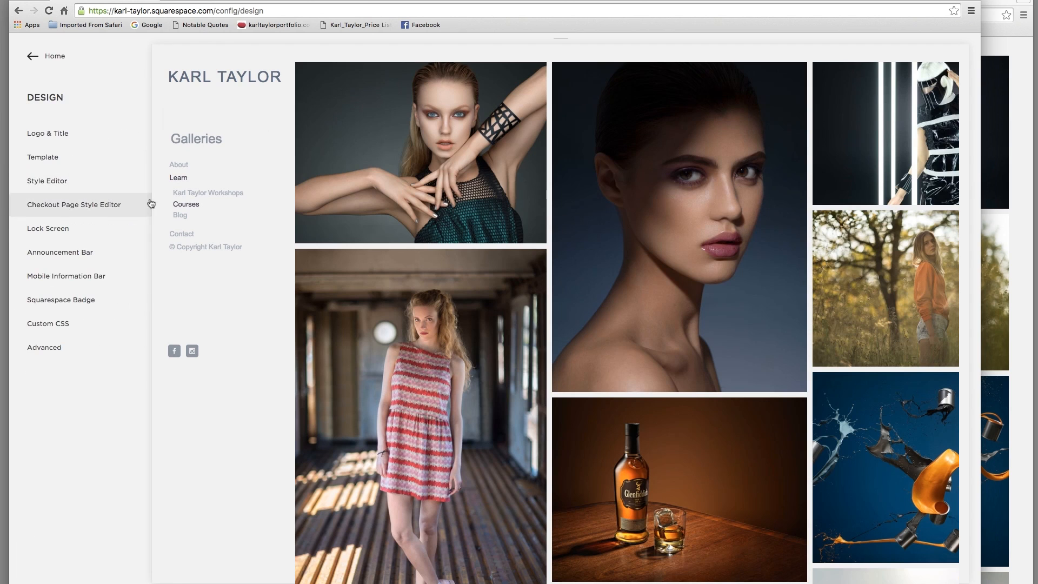
pyautogui.click(102, 184)
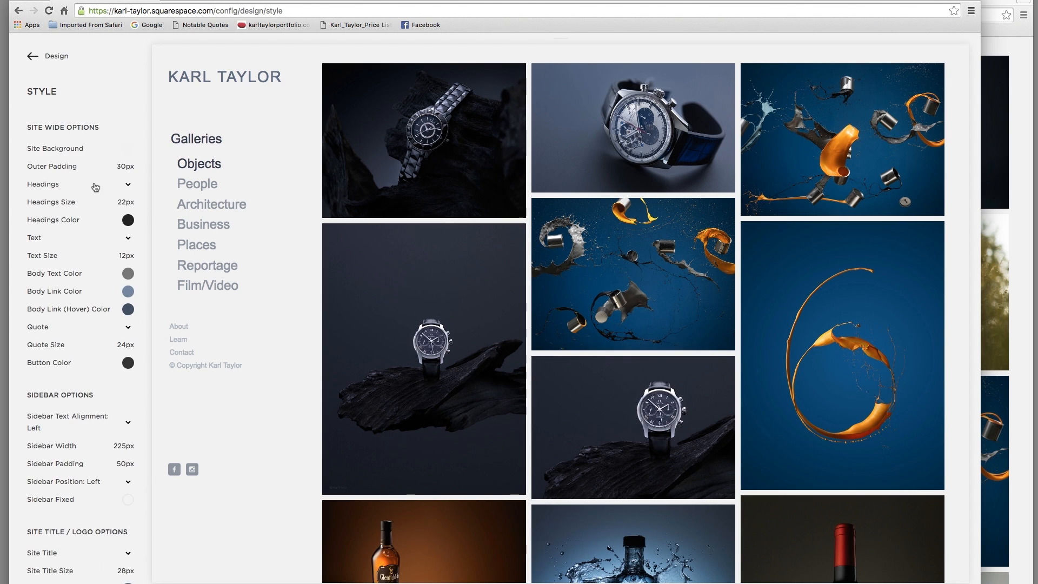
pyautogui.click(210, 142)
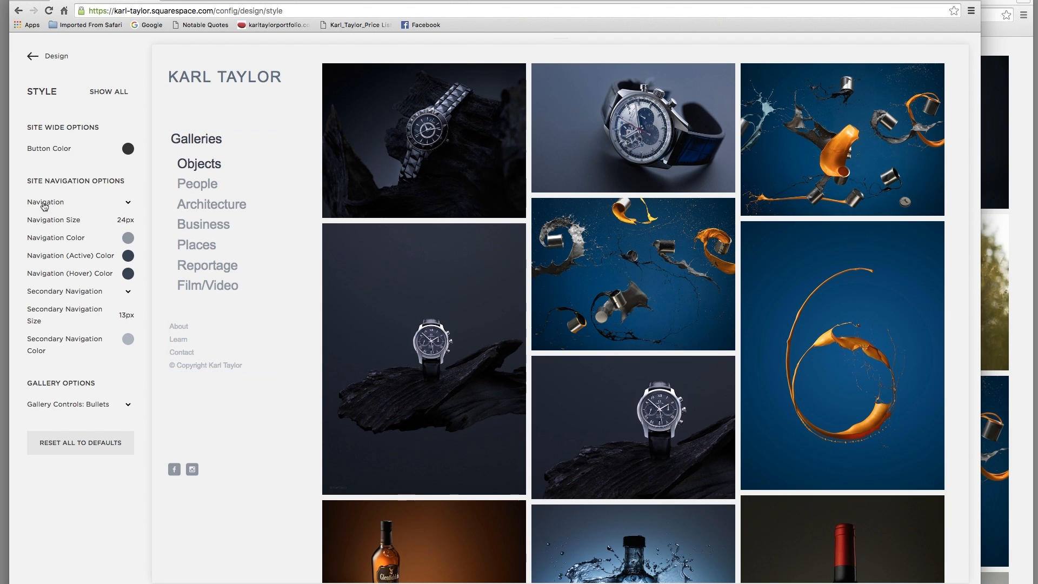
pyautogui.moveTo(88, 221)
pyautogui.moveTo(54, 220); pyautogui.dragTo(41, 220)
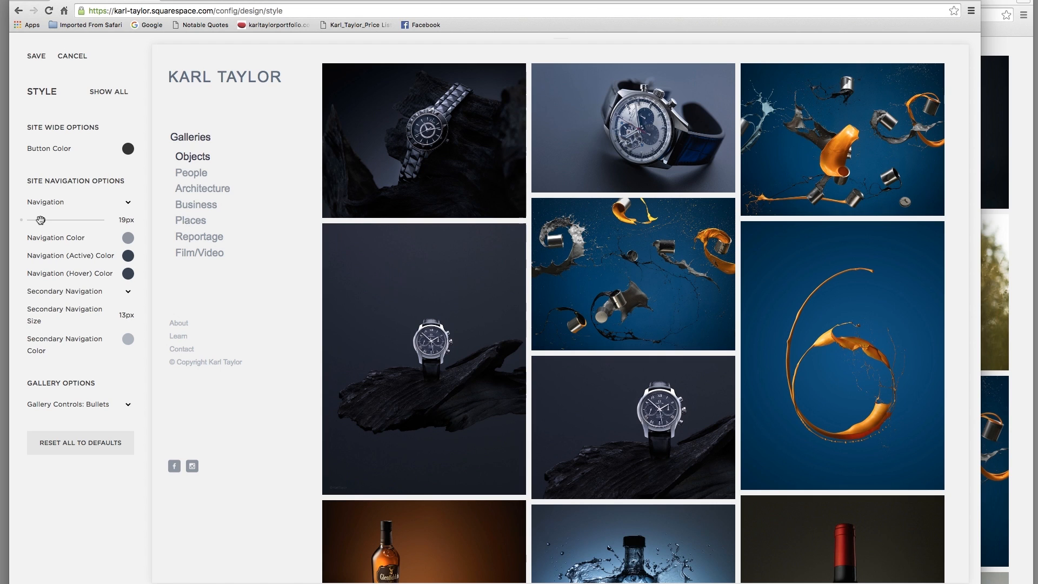
# - Set the Secondary Navigation Size to 16px
pyautogui.moveTo(40, 313)
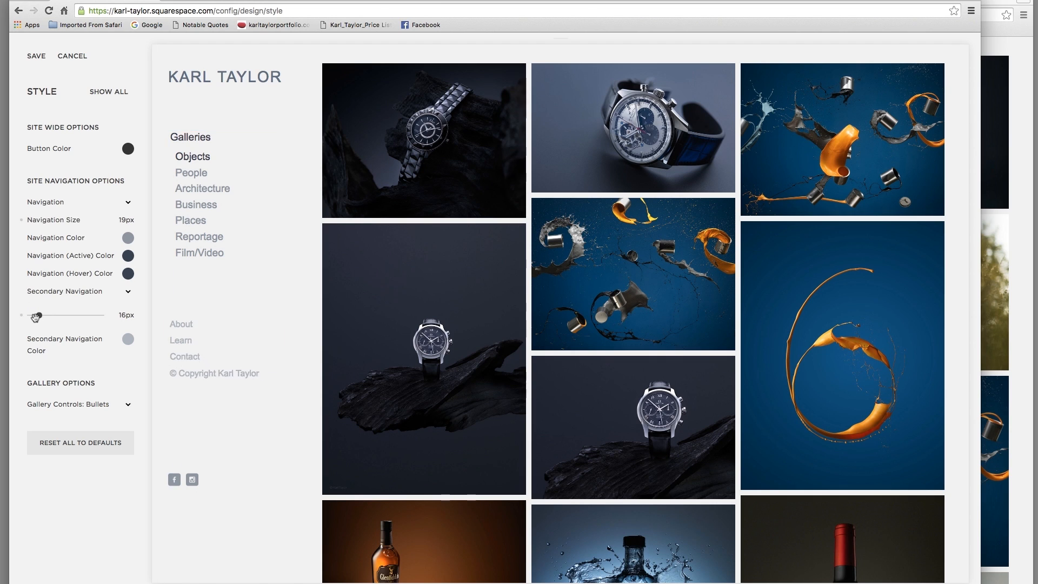
pyautogui.moveTo(34, 317); pyautogui.dragTo(37, 319)
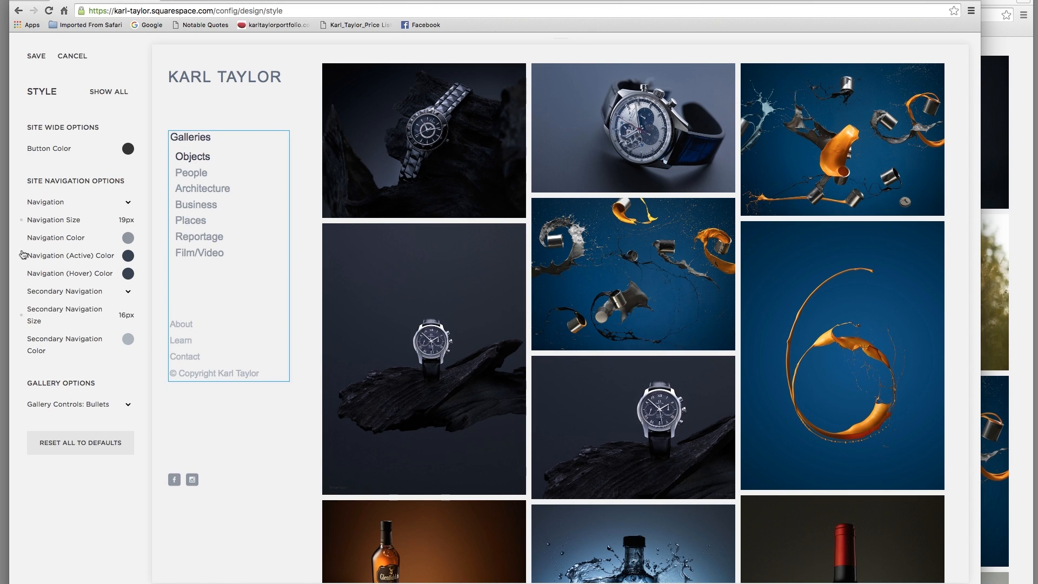
# - Change the main Navigation font to Proxima Nova and set its style to Light
pyautogui.click(128, 203)
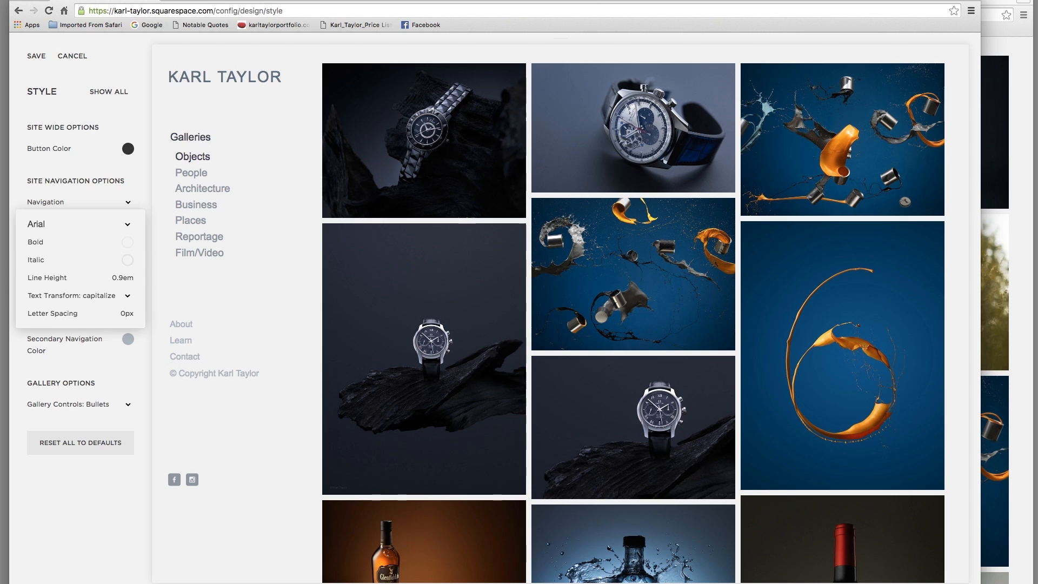
pyautogui.click(197, 138)
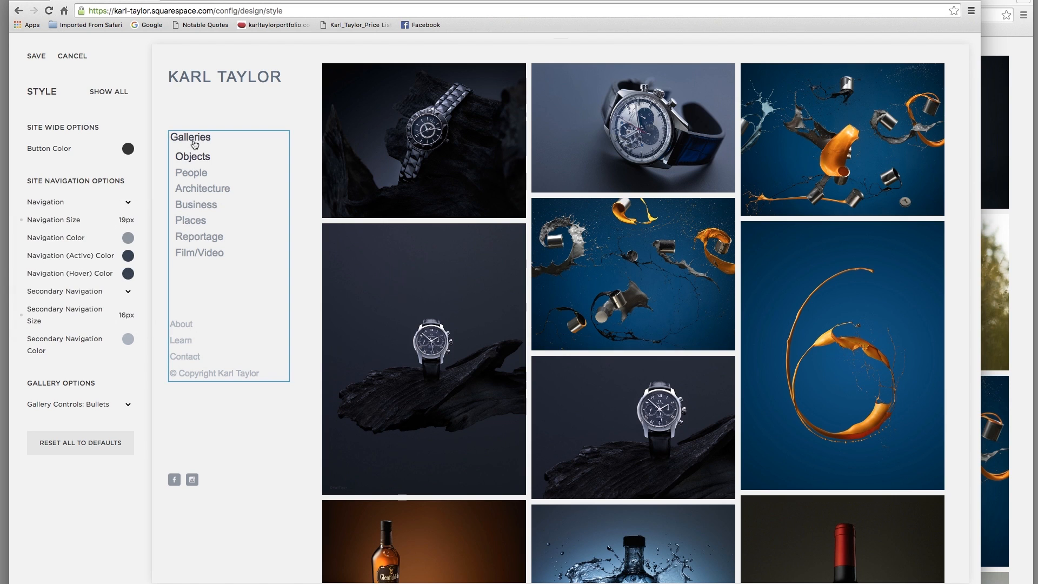
pyautogui.click(128, 204)
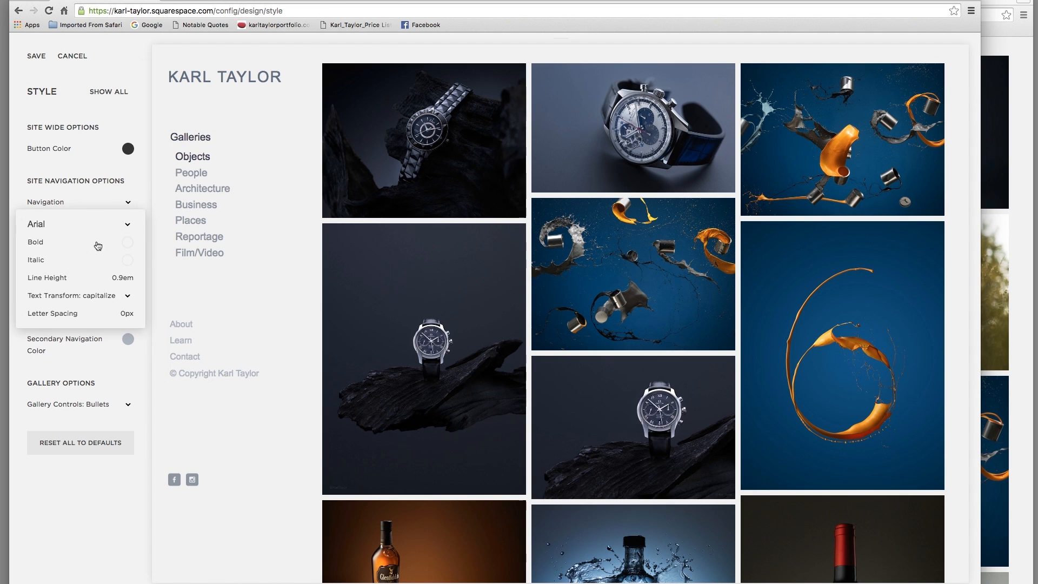
pyautogui.click(129, 226)
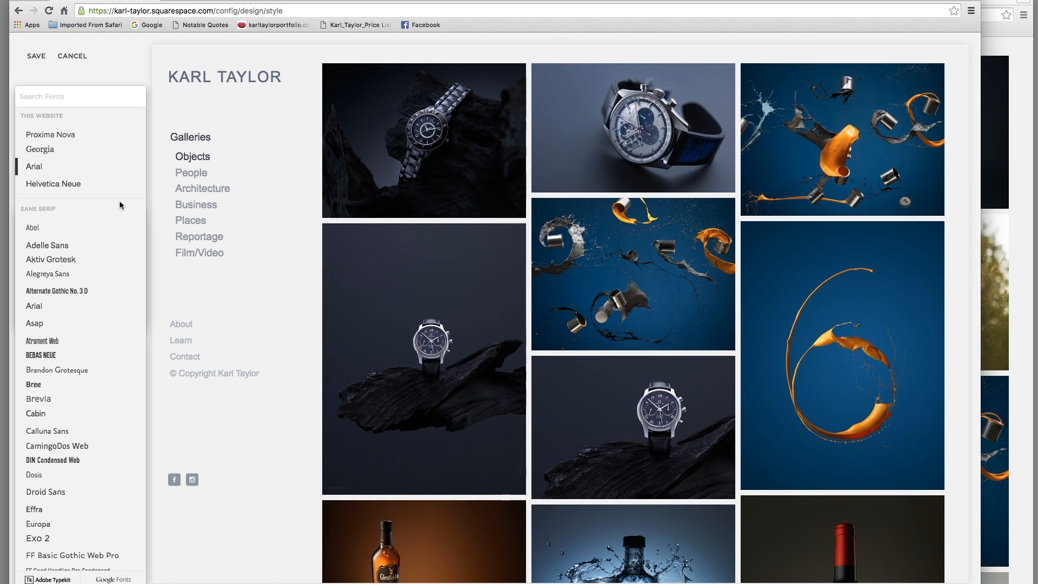
pyautogui.click(89, 187)
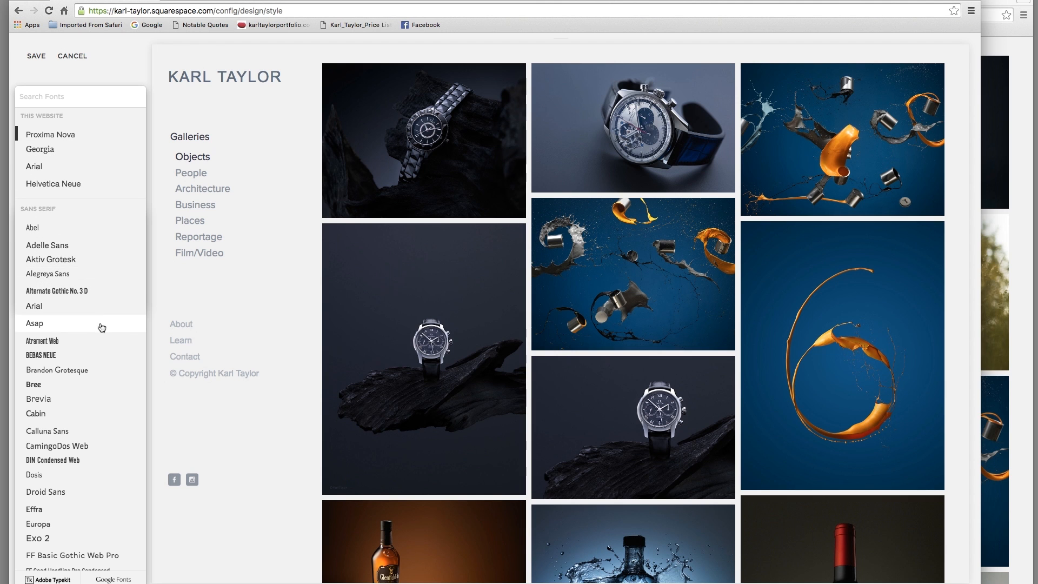
pyautogui.scroll(-2, 98, 271)
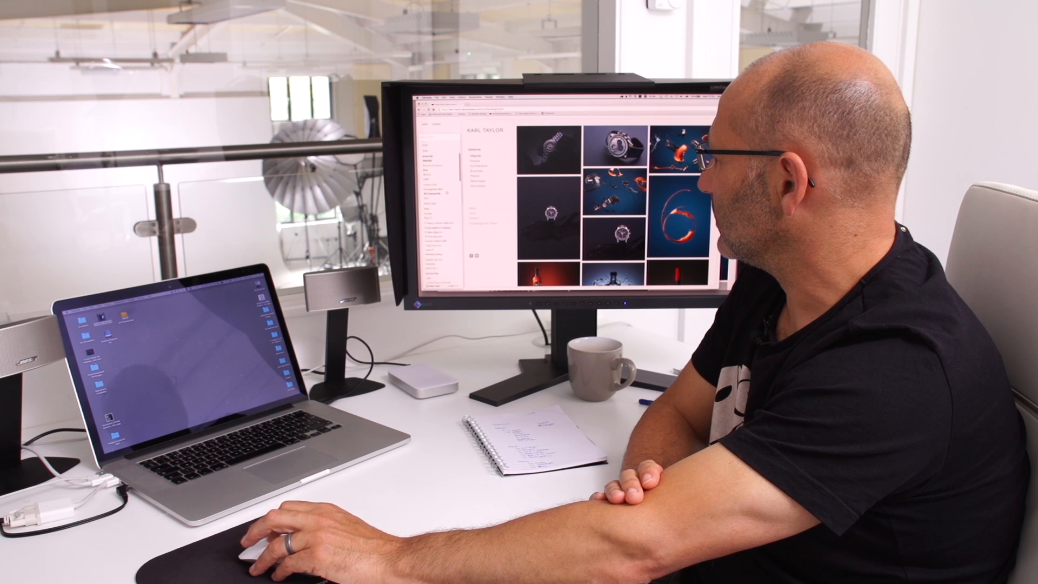
pyautogui.scroll(-5, 440, 228)
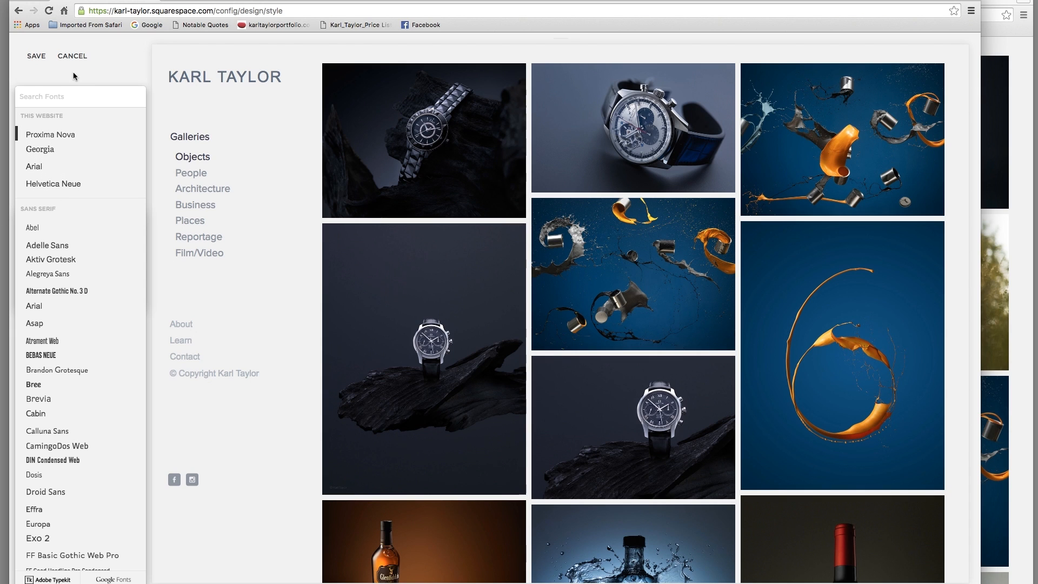
pyautogui.click(43, 68)
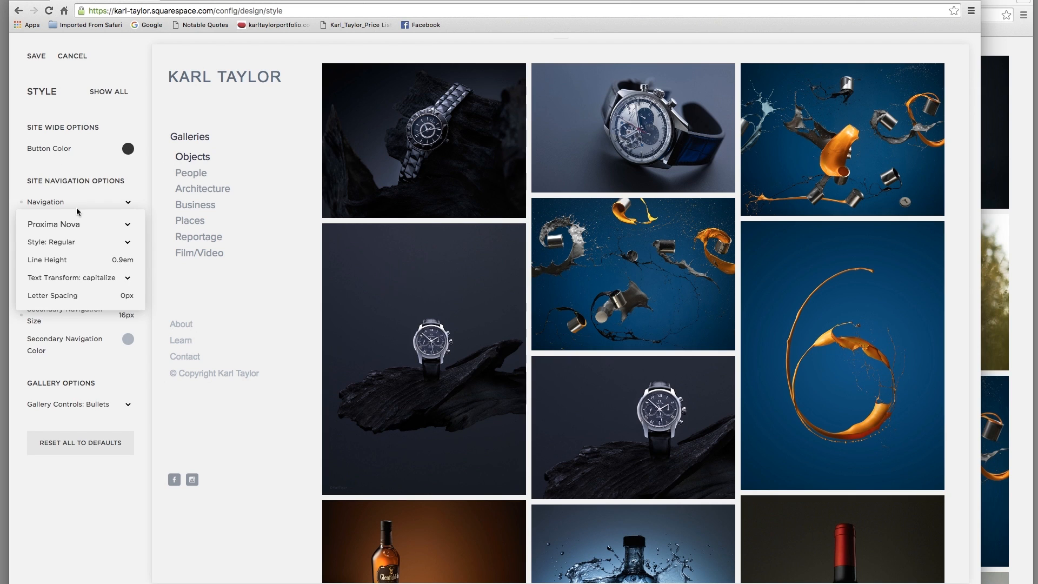
pyautogui.click(128, 242)
pyautogui.click(108, 223)
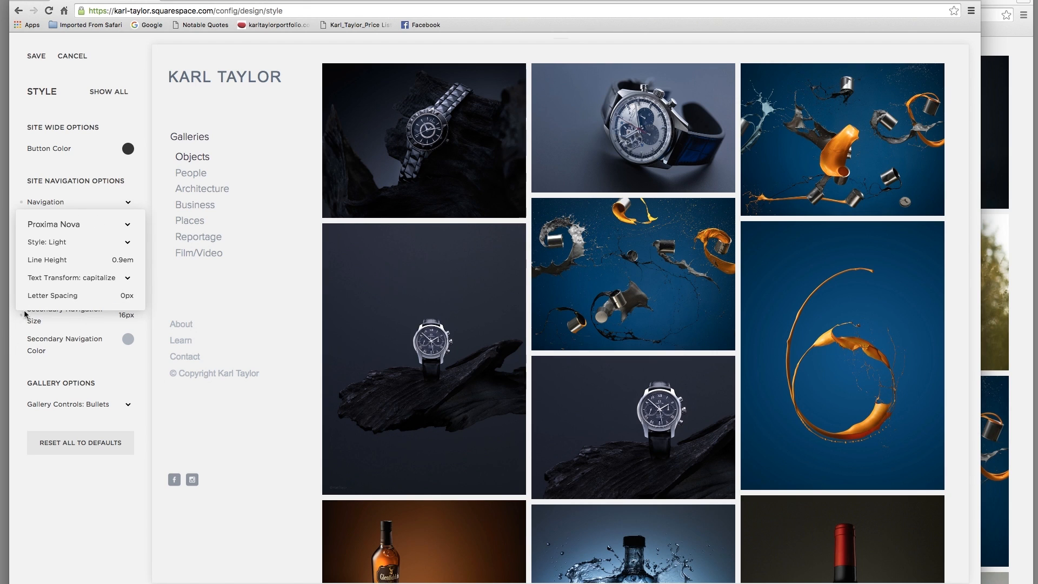
pyautogui.click(81, 169)
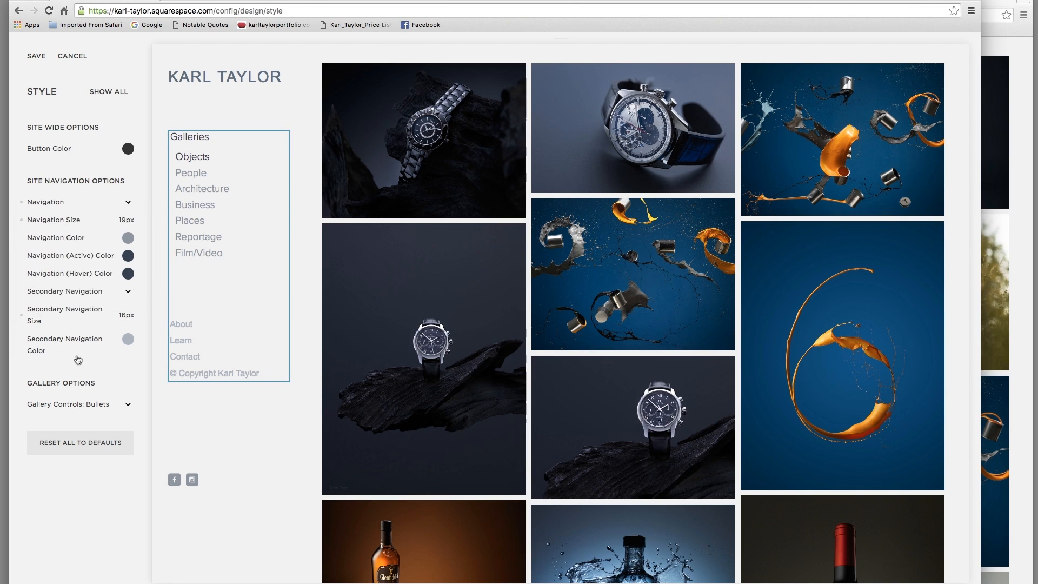
# - Change the Secondary Navigation font to Proxima Nova and set its style to Light
pyautogui.click(128, 295)
pyautogui.click(78, 317)
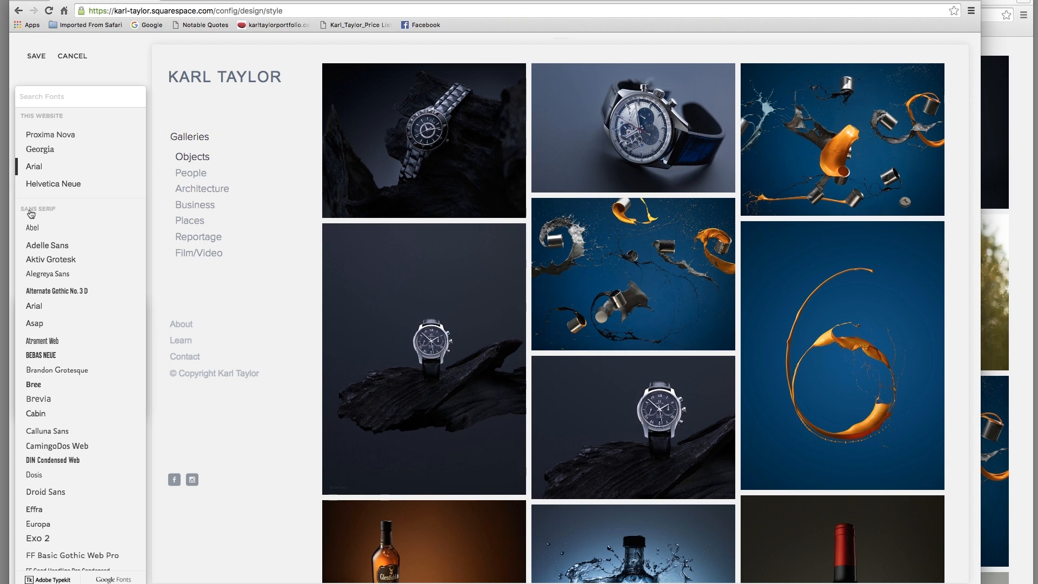
pyautogui.click(30, 138)
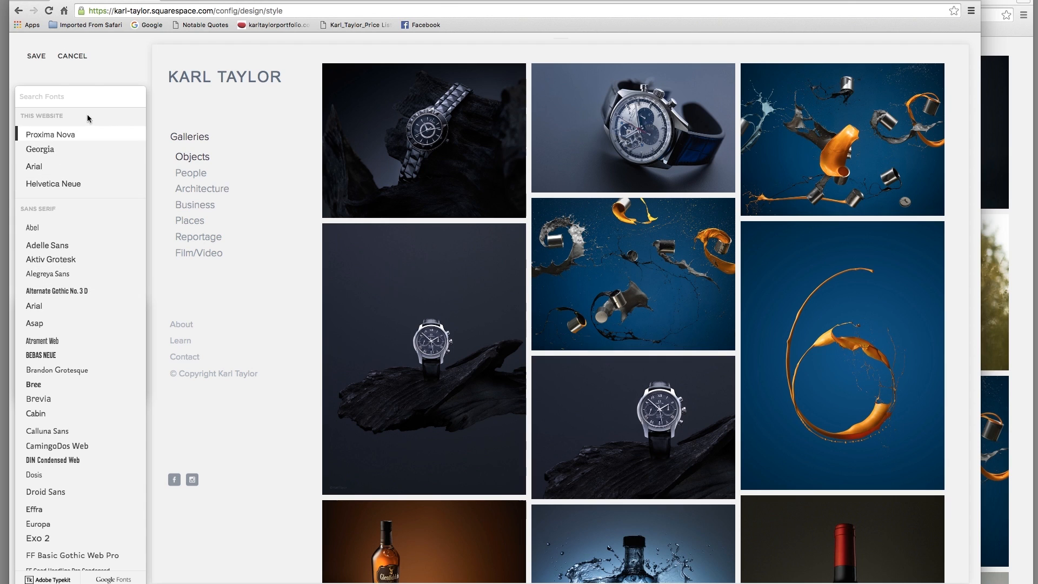
pyautogui.click(81, 80)
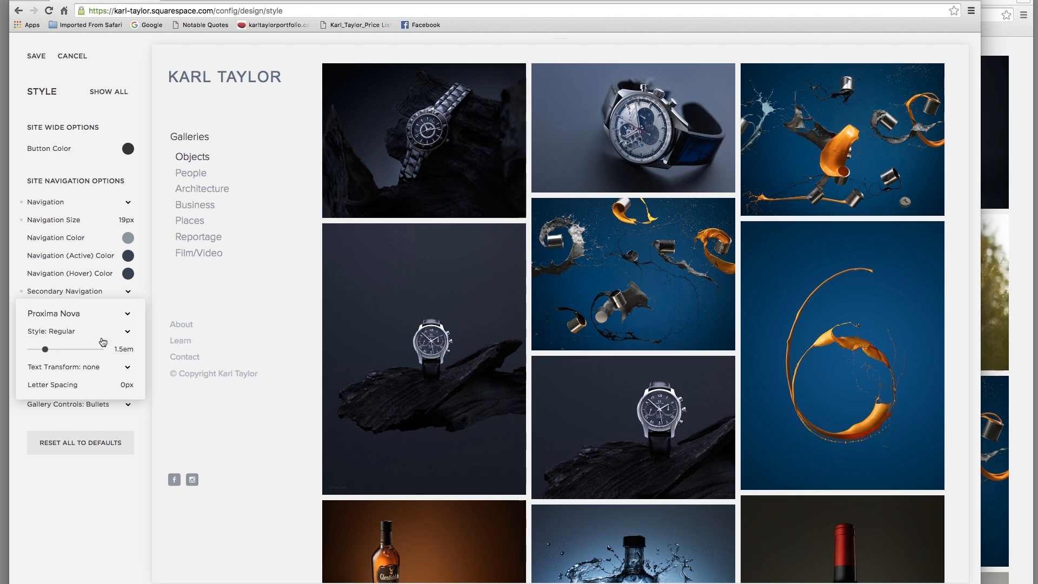
pyautogui.click(128, 332)
pyautogui.click(84, 313)
pyautogui.click(123, 417)
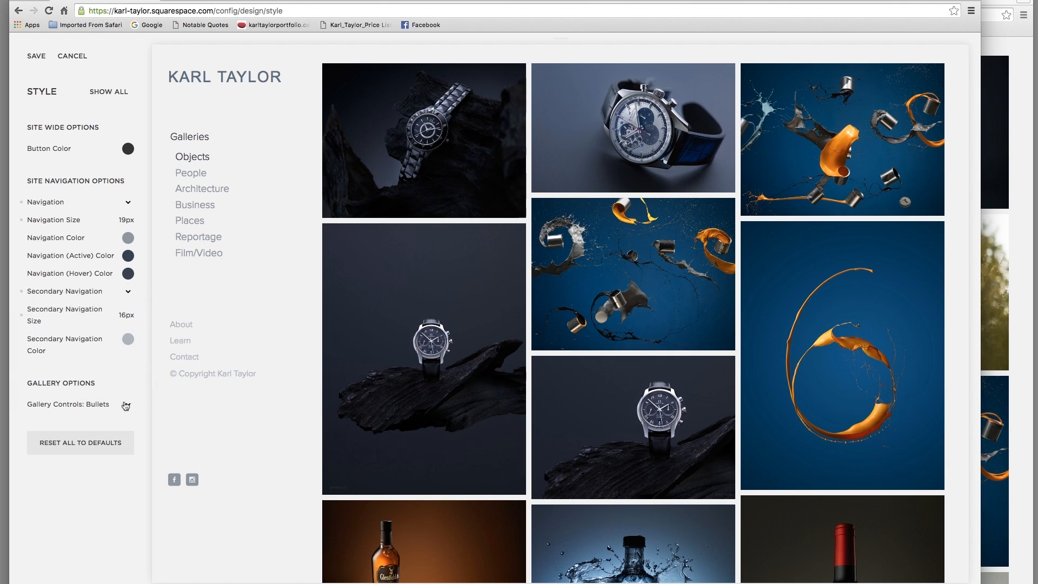
# - Set the Secondary Navigation Size to 19px and its line height to 1.2em, and save the style changes
pyautogui.click(40, 315)
pyautogui.moveTo(40, 315); pyautogui.dragTo(42, 312)
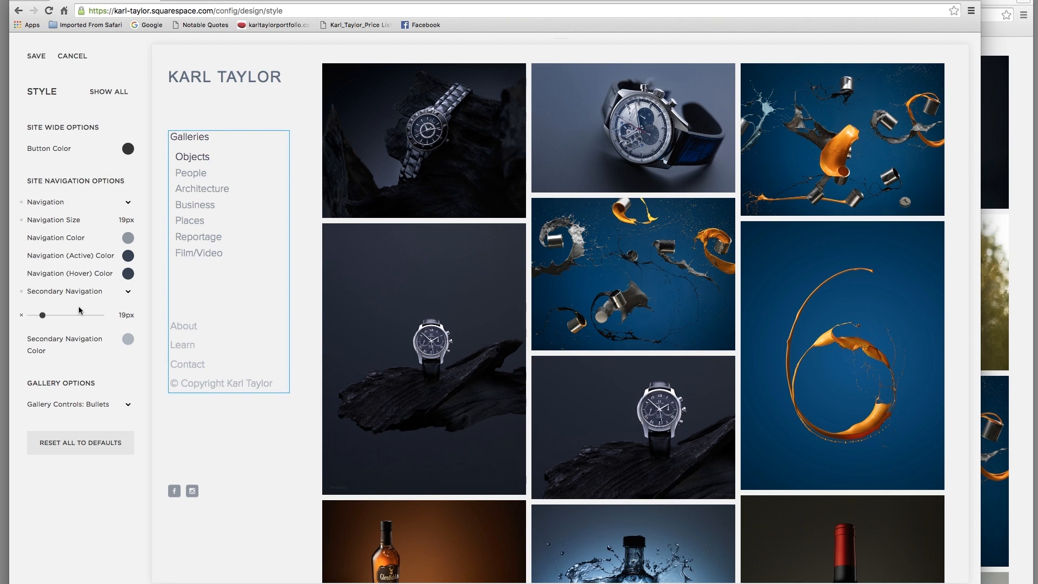
pyautogui.click(127, 293)
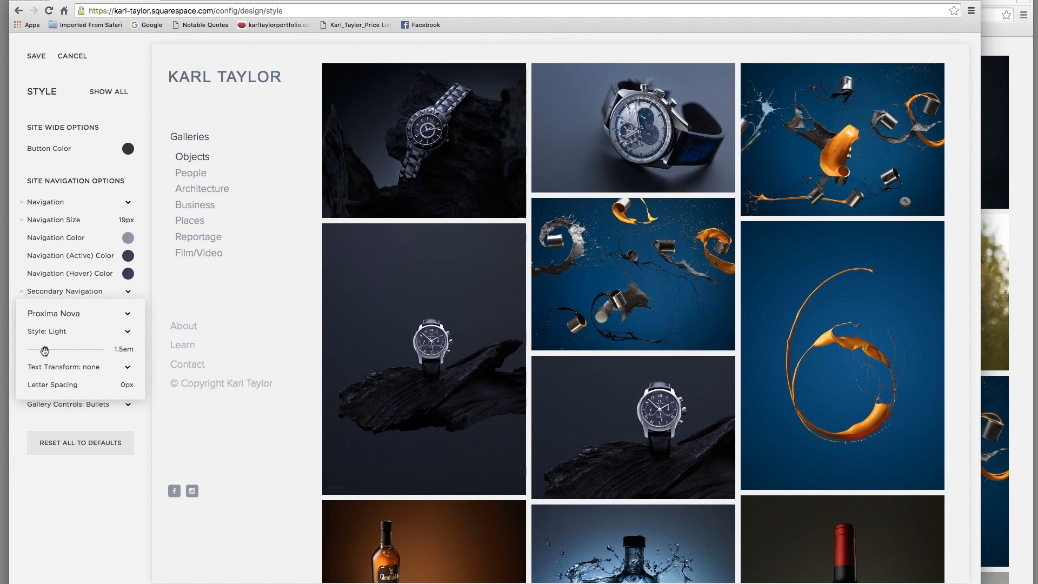
pyautogui.moveTo(42, 350); pyautogui.dragTo(39, 350)
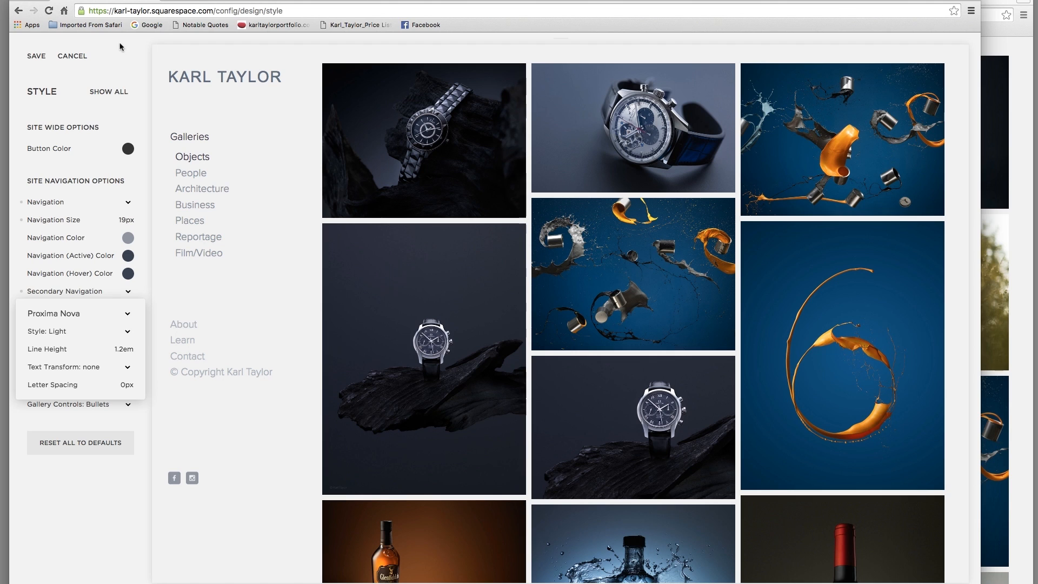
pyautogui.click(31, 57)
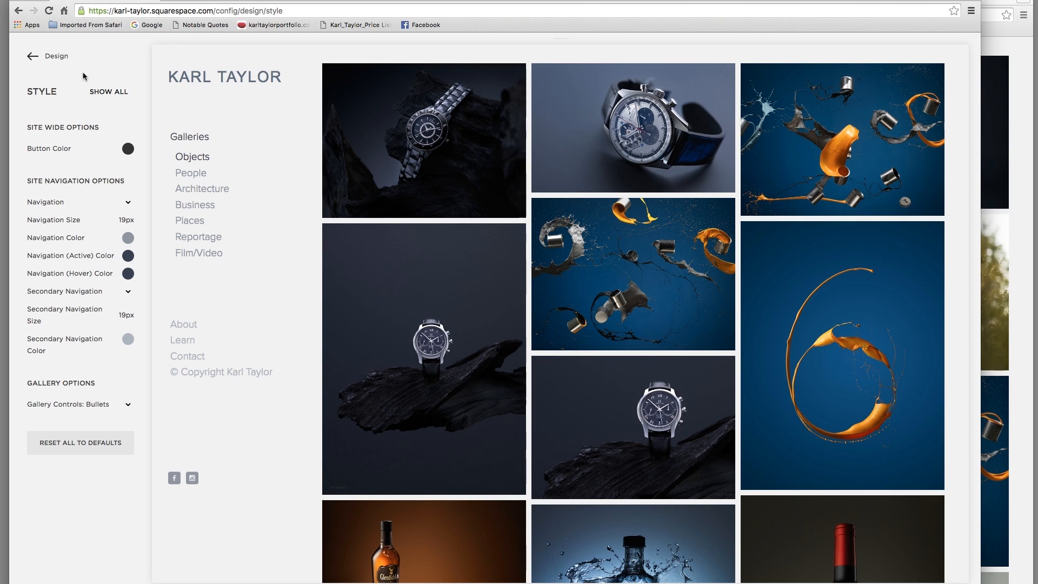
# - Return to the site's pages list and move the copyright page into the About folder, below Behind the Scenes
pyautogui.click(57, 56)
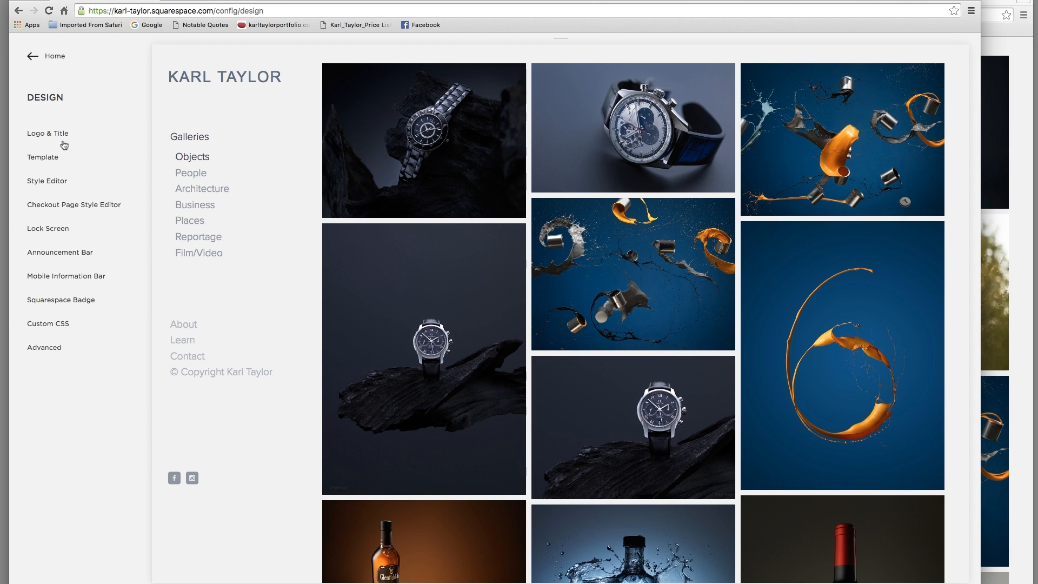
pyautogui.click(58, 58)
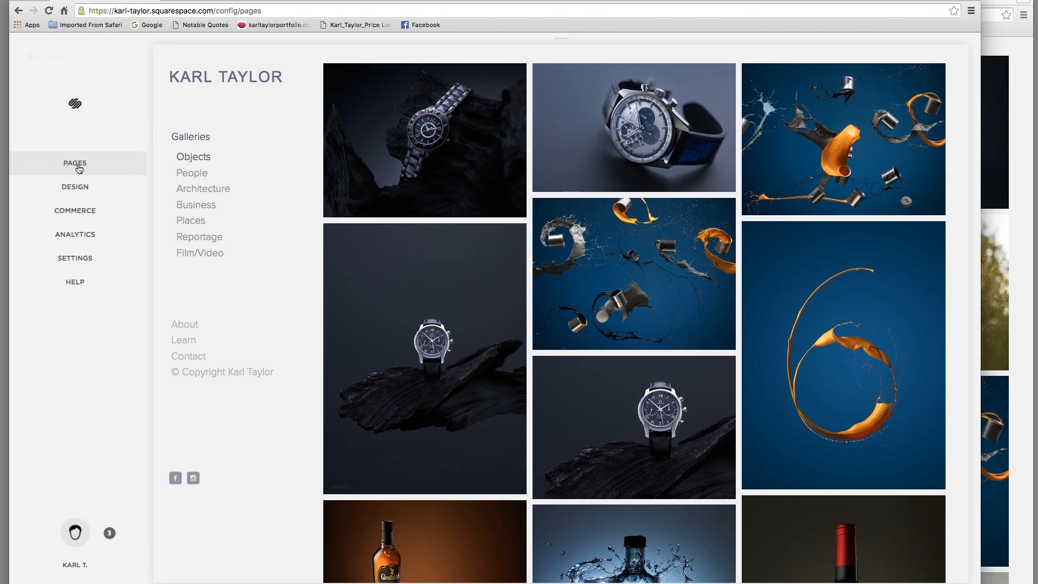
pyautogui.click(79, 168)
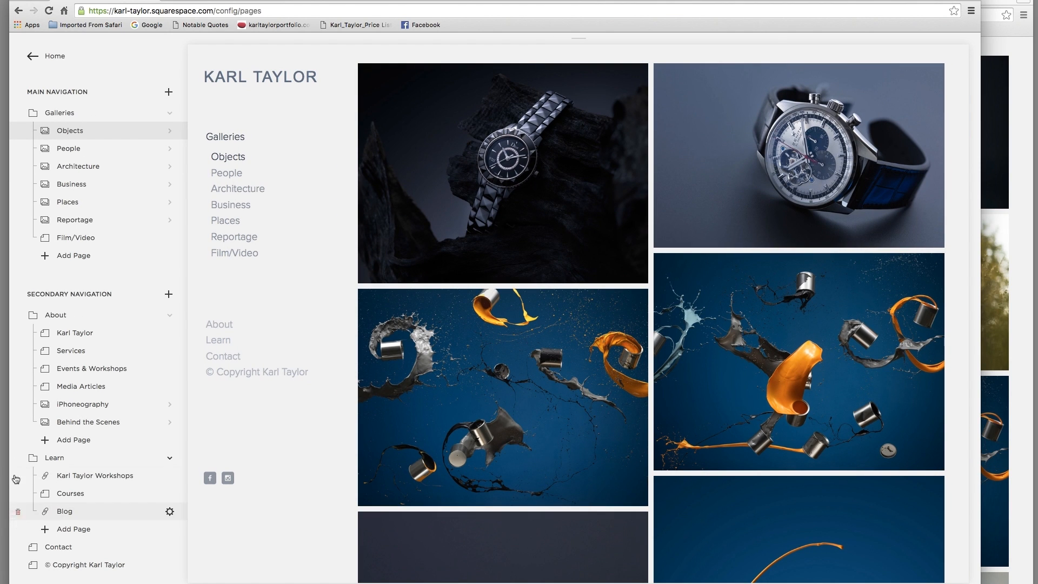
pyautogui.moveTo(69, 566); pyautogui.dragTo(68, 441)
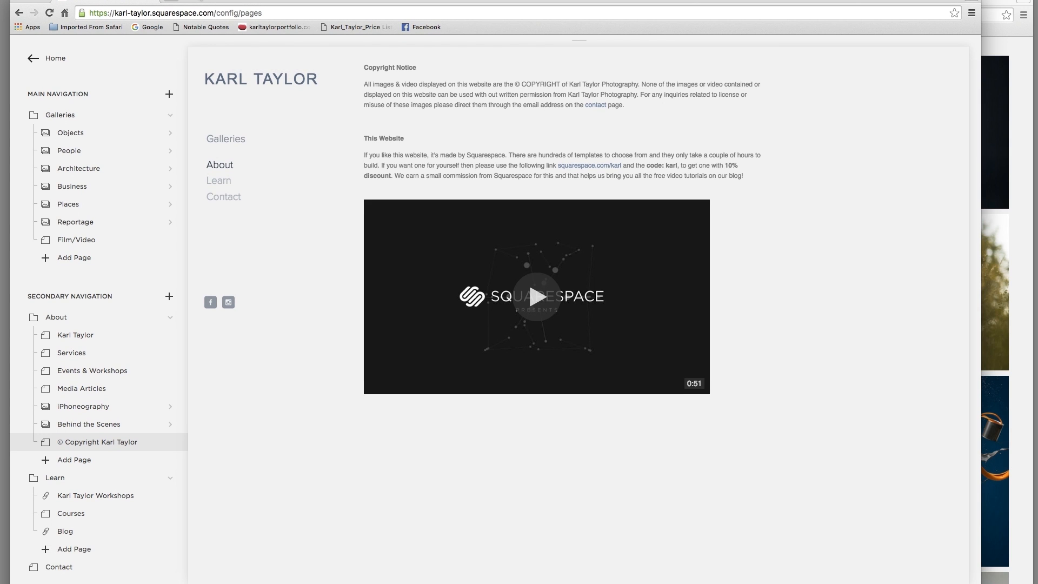
# - Switch to the live site, reload it from the cover page, enter the Overview gallery and test opening and closing the Galleries folder
pyautogui.press('super+grave')
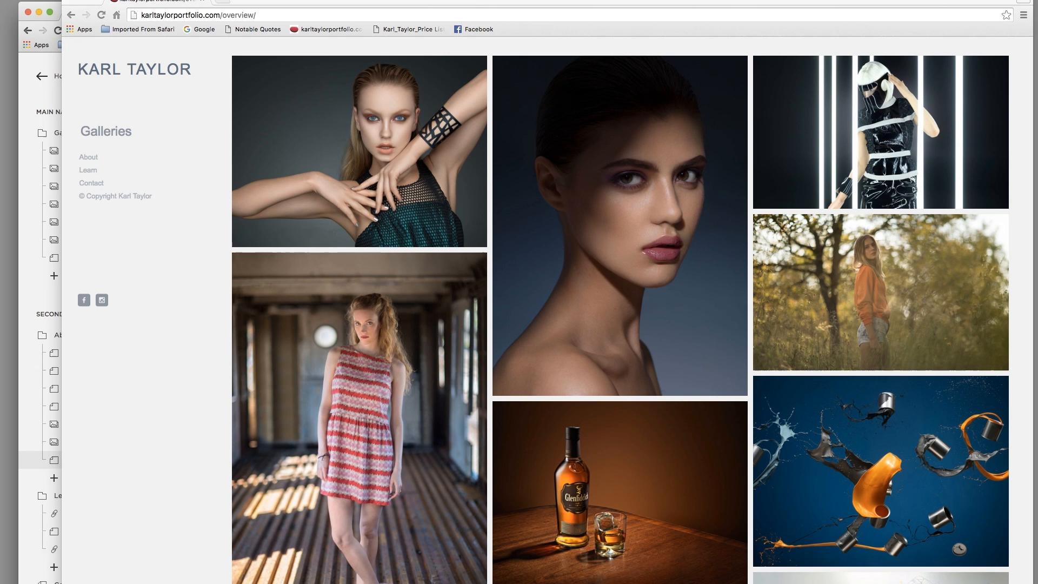
pyautogui.click(335, 29)
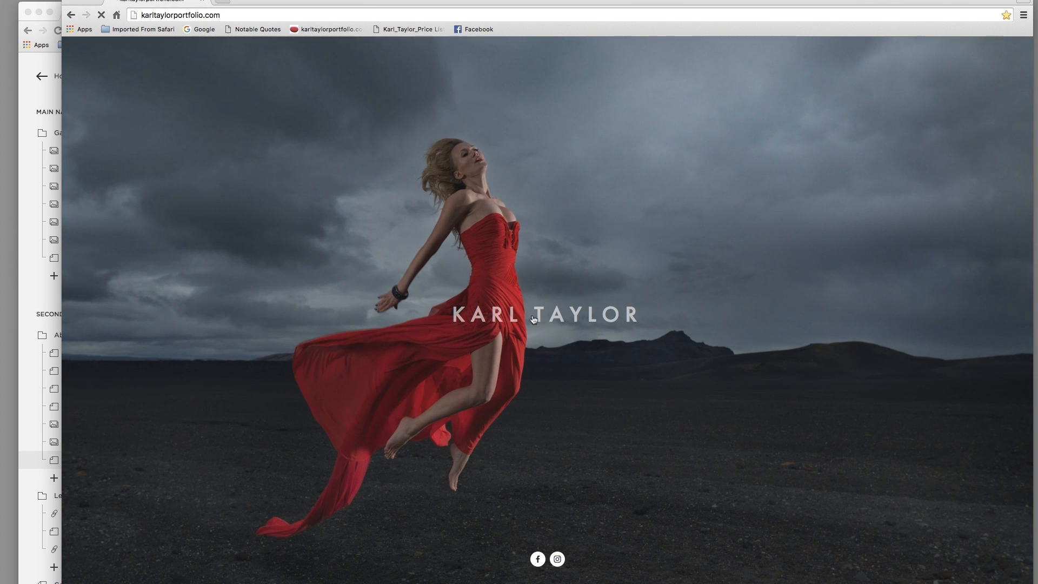
pyautogui.click(533, 319)
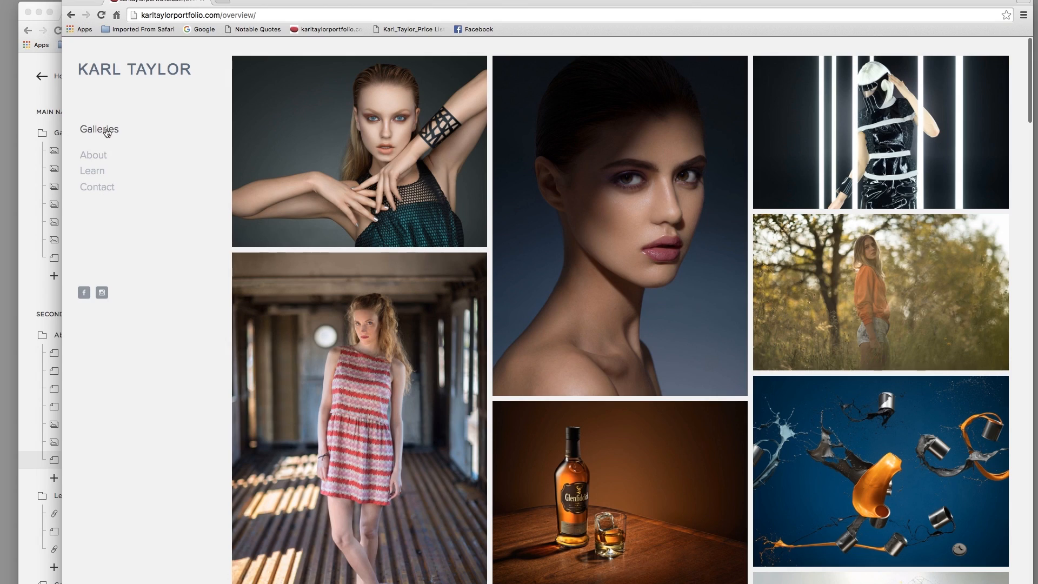
pyautogui.click(107, 132)
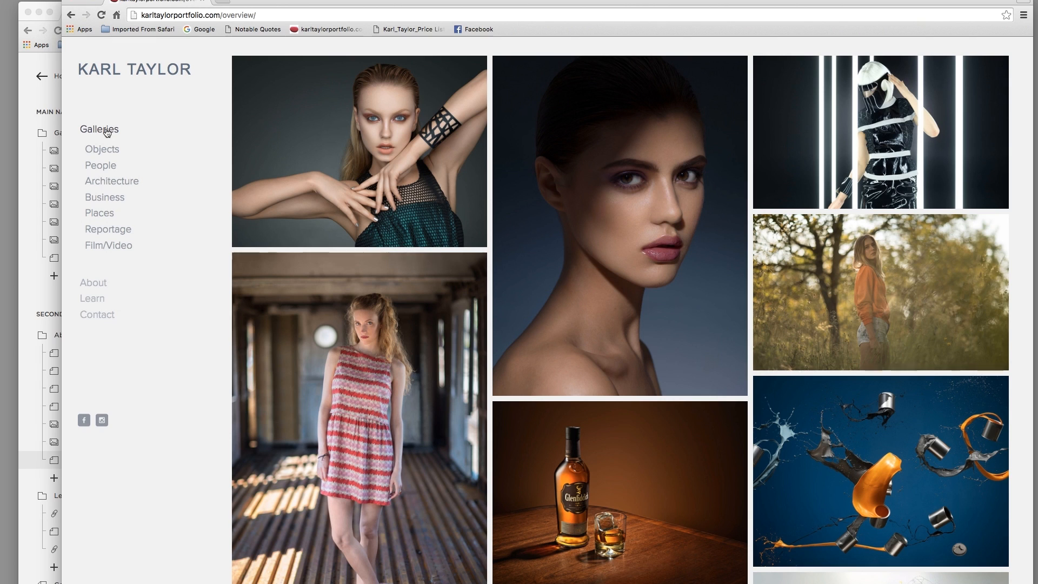
pyautogui.click(107, 132)
# - Test the About and Learn folders and the Contact page on the live site, and return to the Overview gallery
pyautogui.click(97, 156)
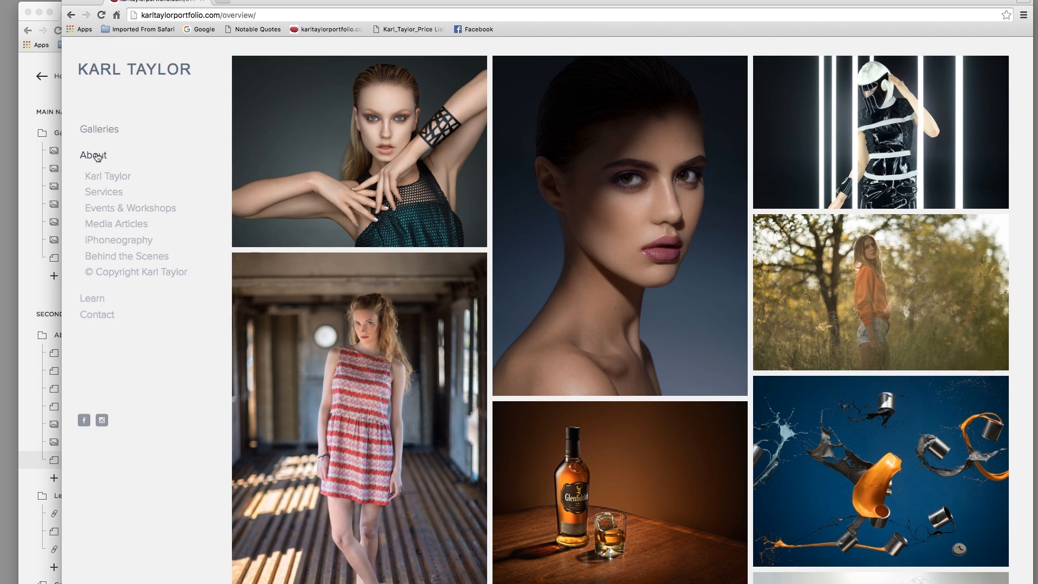
pyautogui.click(97, 156)
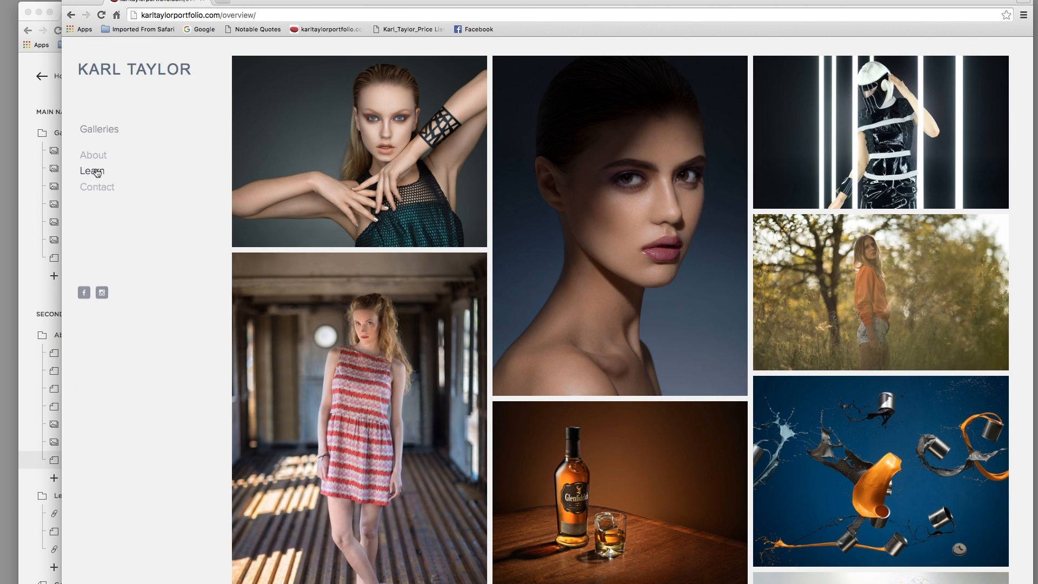
pyautogui.click(96, 171)
pyautogui.click(97, 171)
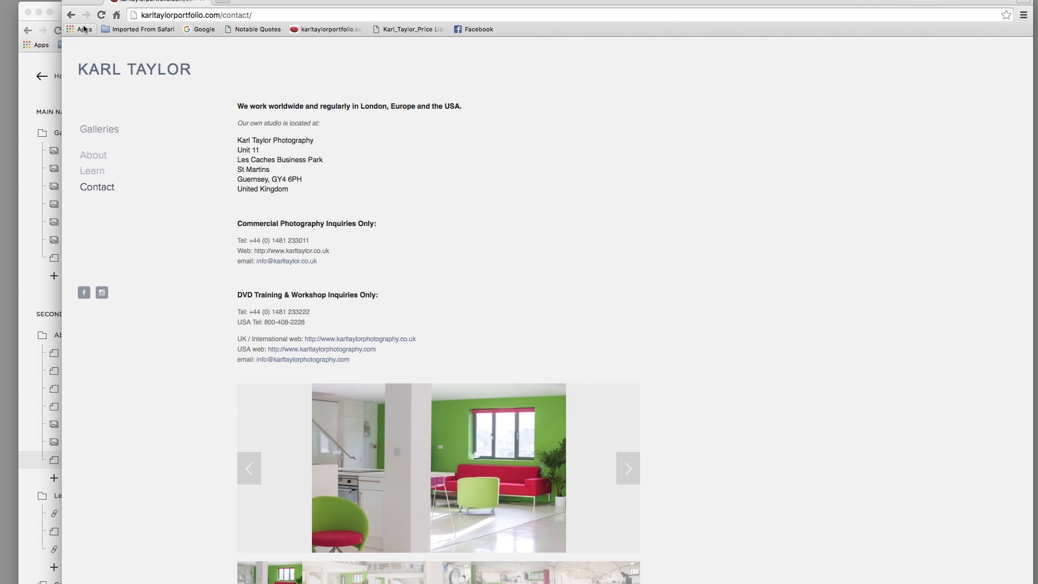
pyautogui.click(70, 14)
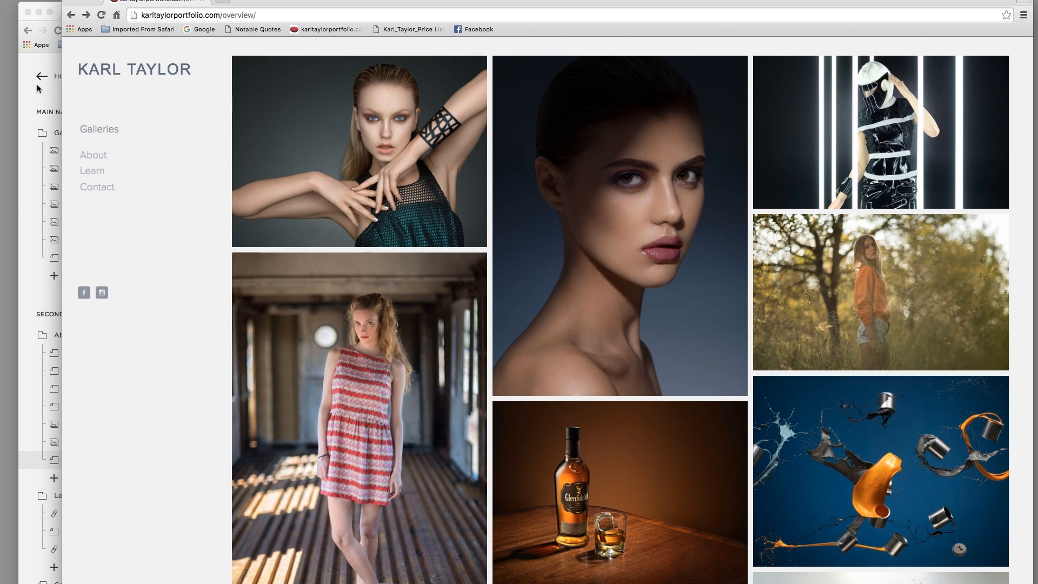
# - Switch back to the Squarespace editing window and open the Style Editor from the design settings
pyautogui.click(51, 107)
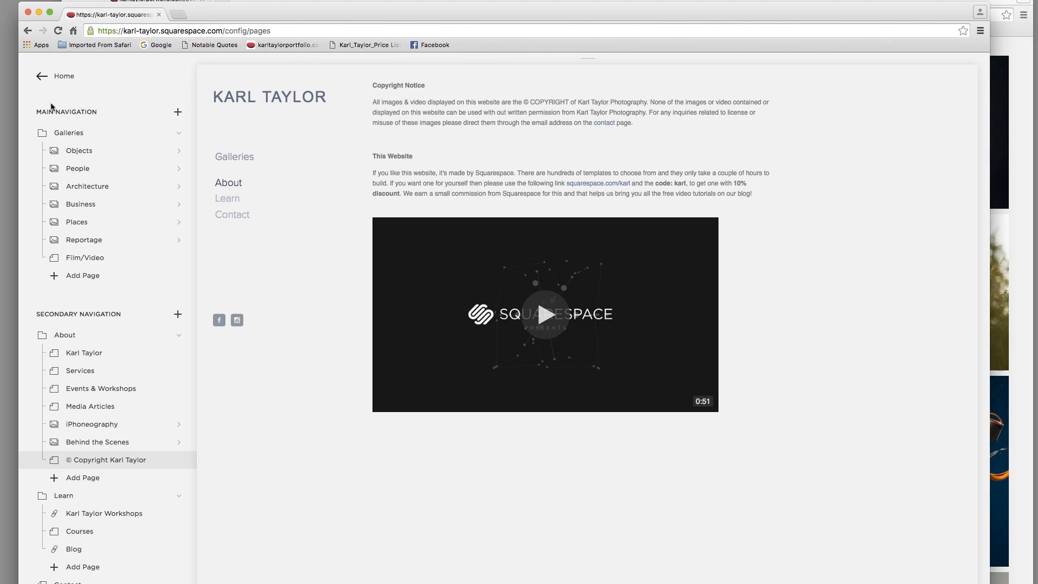
pyautogui.click(63, 77)
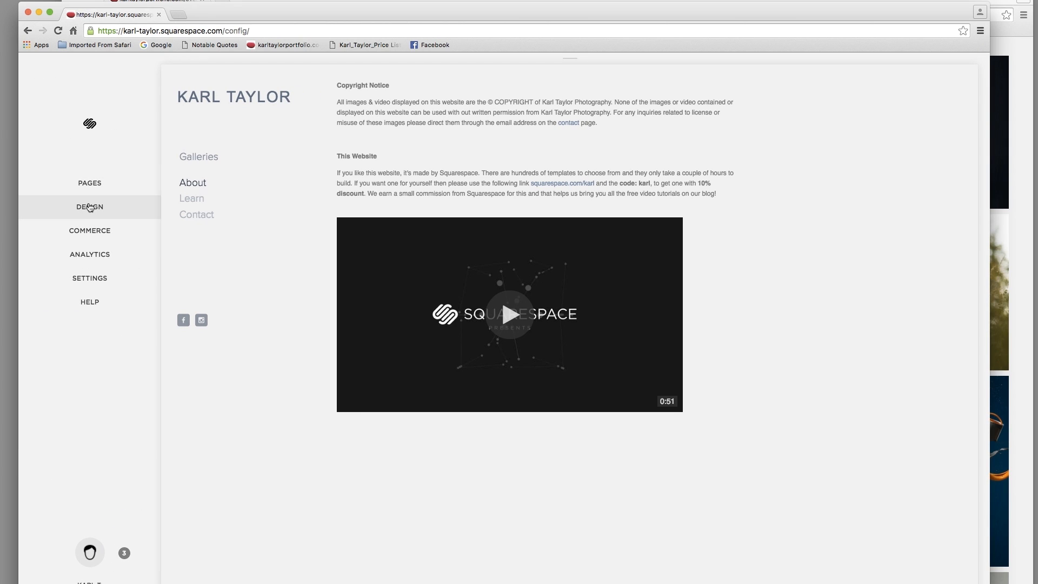
pyautogui.click(89, 207)
pyautogui.click(54, 201)
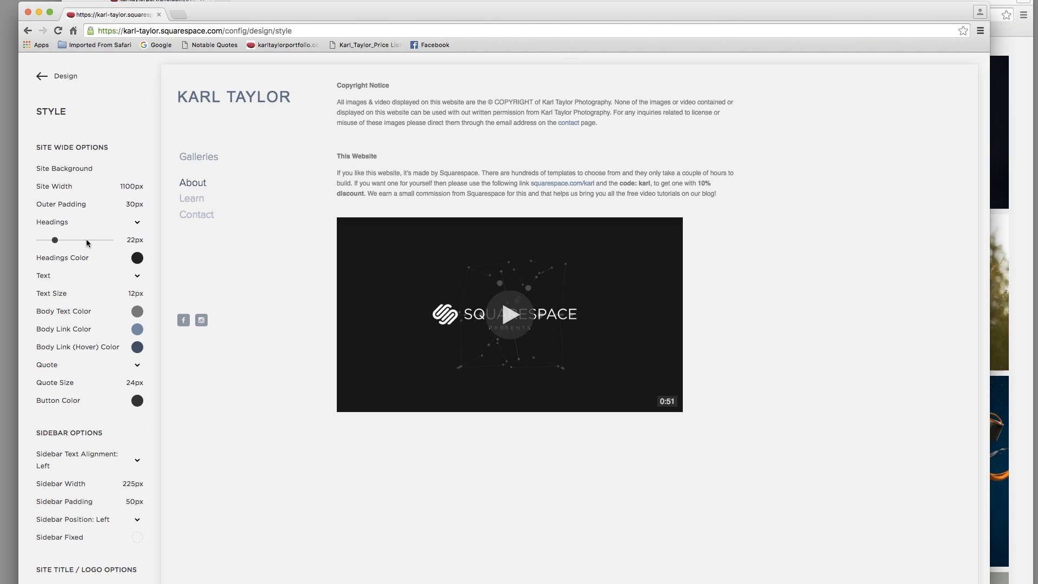
# - Set the sidebar's Navigation Size to 21px and Secondary Navigation Size to 16px, and save the style changes
pyautogui.click(204, 160)
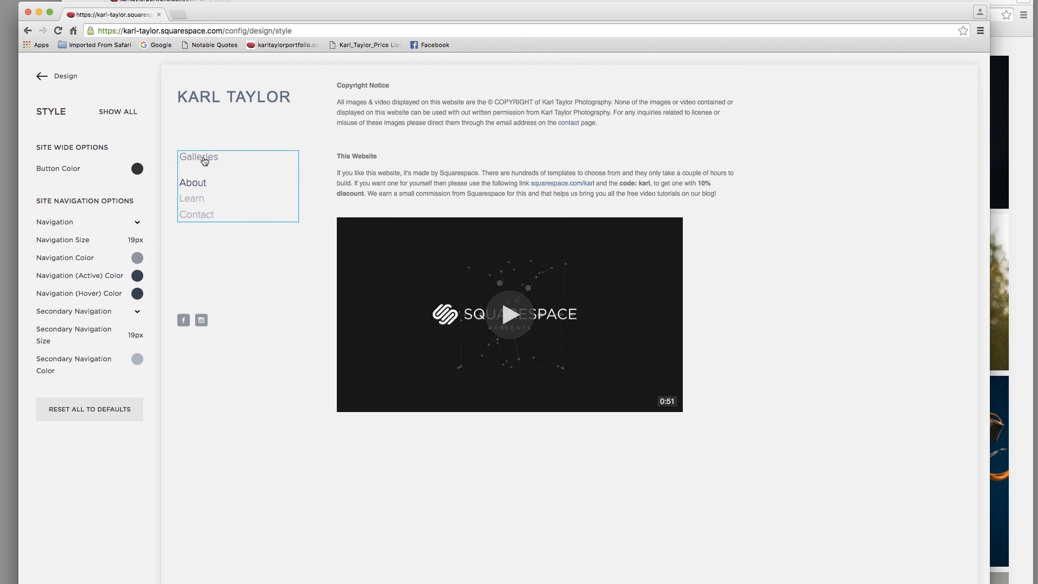
pyautogui.moveTo(67, 242)
pyautogui.moveTo(52, 240); pyautogui.dragTo(55, 241)
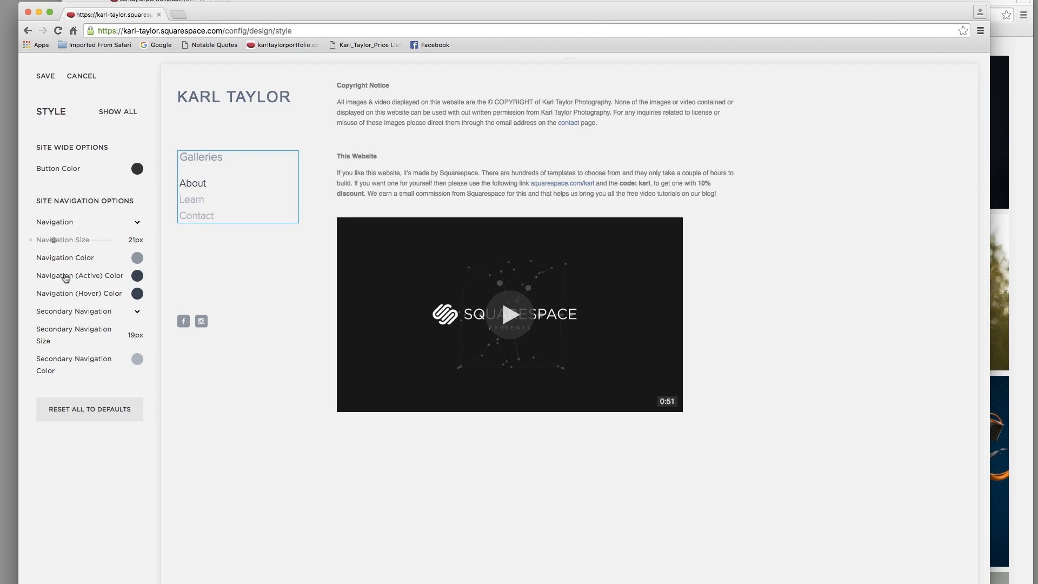
pyautogui.moveTo(60, 338)
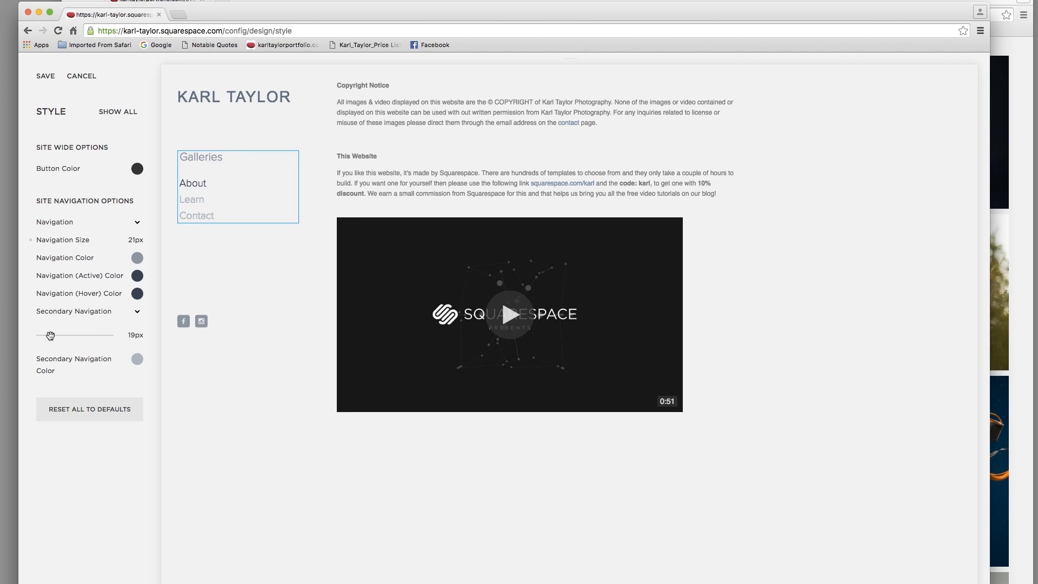
pyautogui.moveTo(50, 335); pyautogui.dragTo(47, 334)
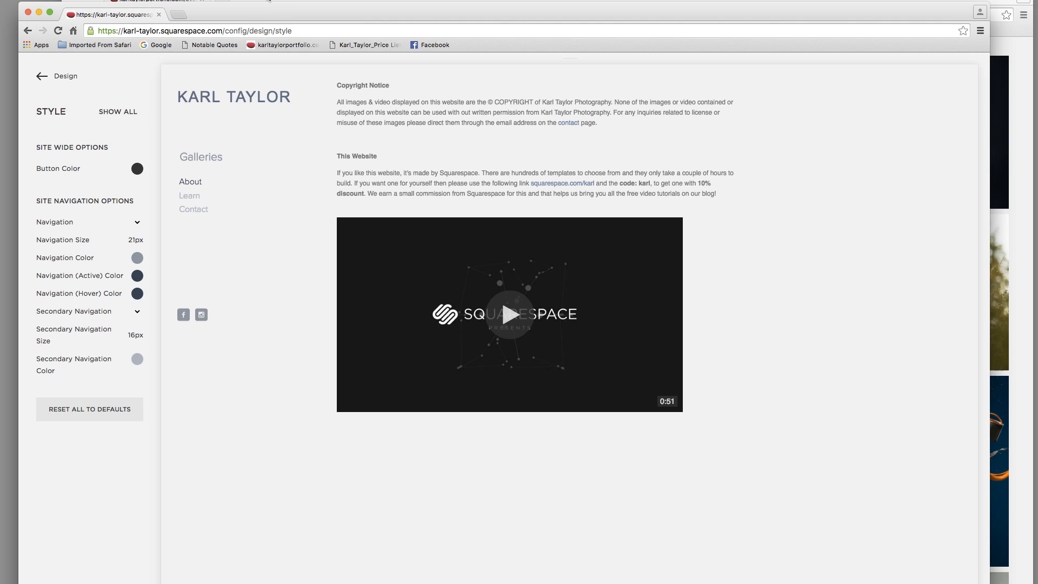
# - Switch to the live site, load its cover page and enter the Overview gallery to check the resized navigation text
pyautogui.click(268, 0)
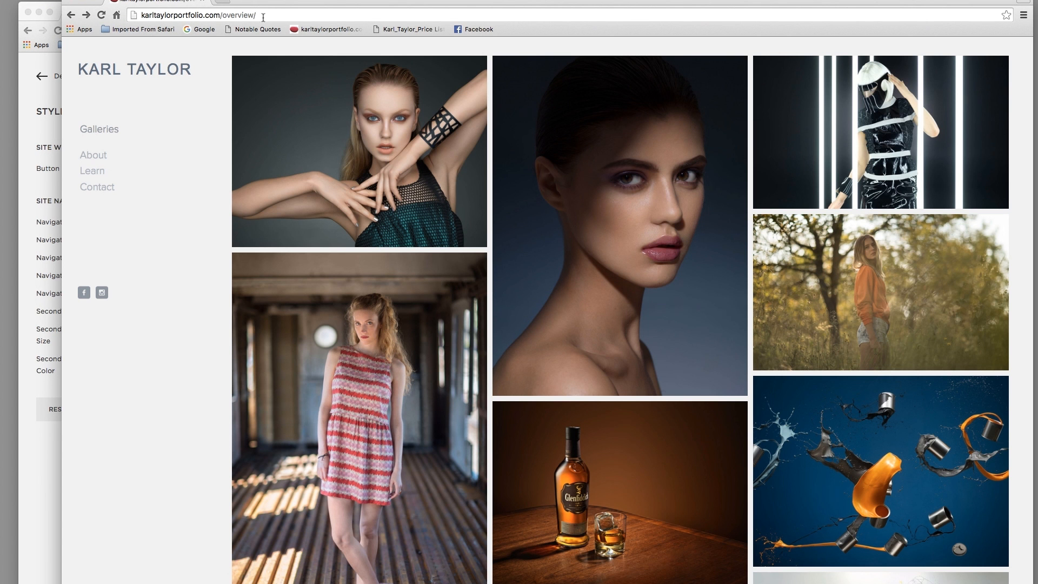
pyautogui.click(316, 29)
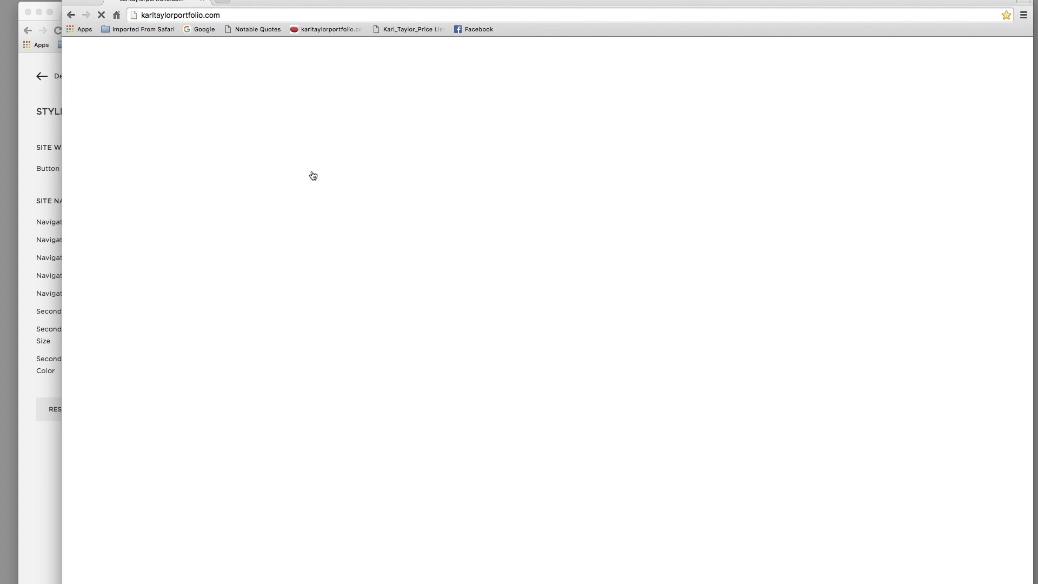
pyautogui.moveTo(310, 3); pyautogui.dragTo(280, 0)
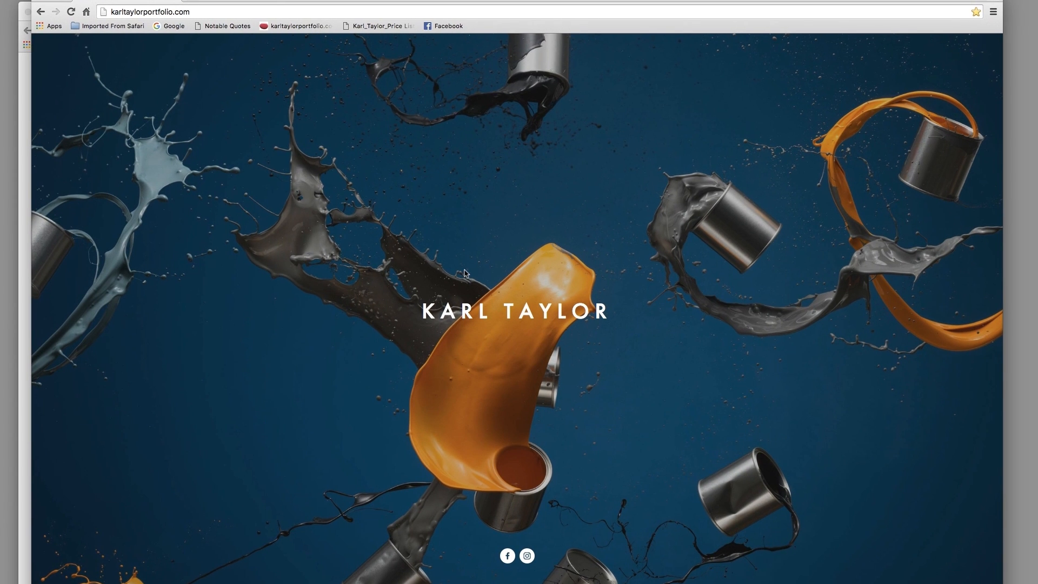
pyautogui.click(467, 312)
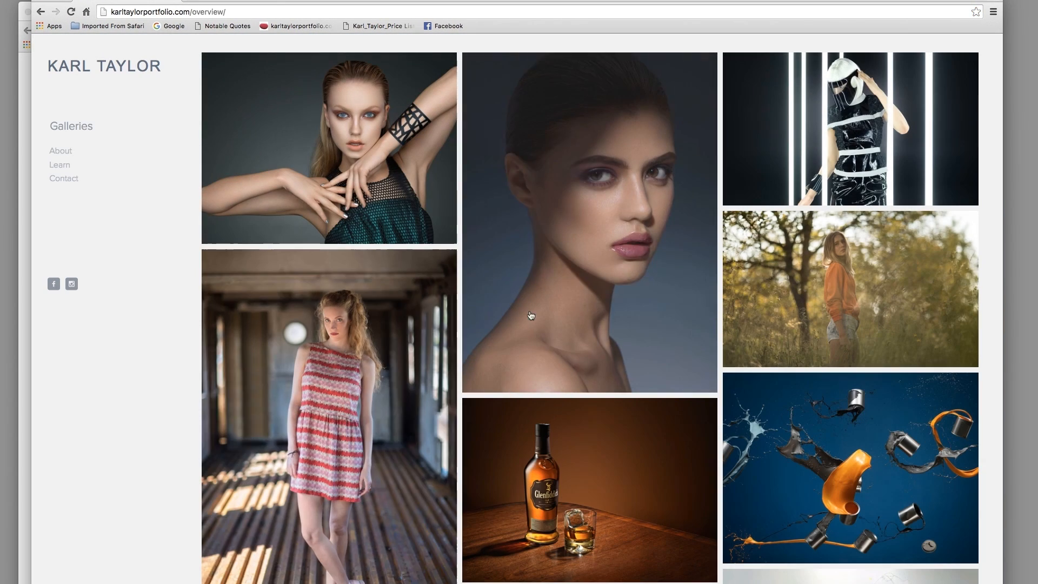